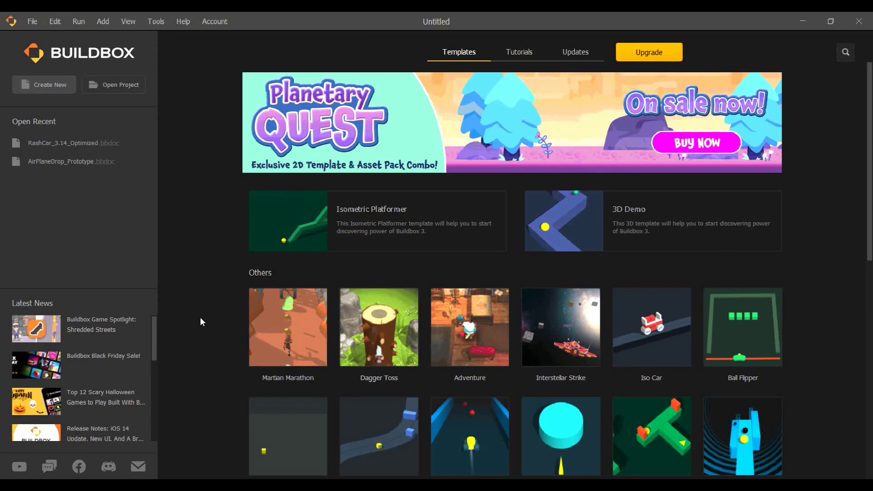
Create a new project as an empty 3D game.
scroll(200, 317, "down", 3)
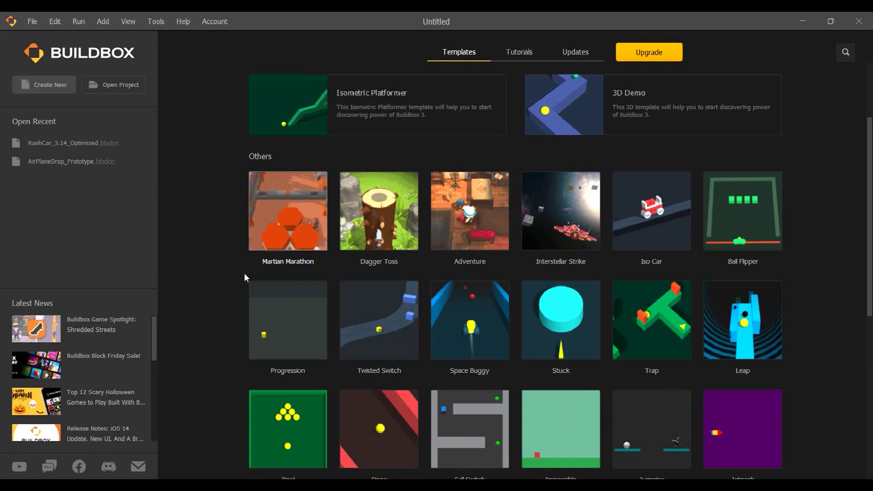
scroll(235, 274, "down", 5)
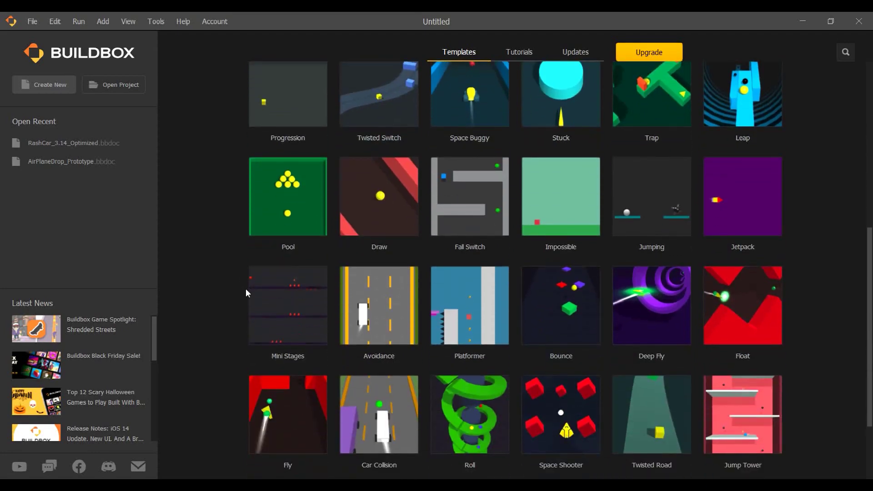
scroll(243, 294, "down", 2)
scroll(235, 306, "up", 7)
scroll(235, 307, "up", 2)
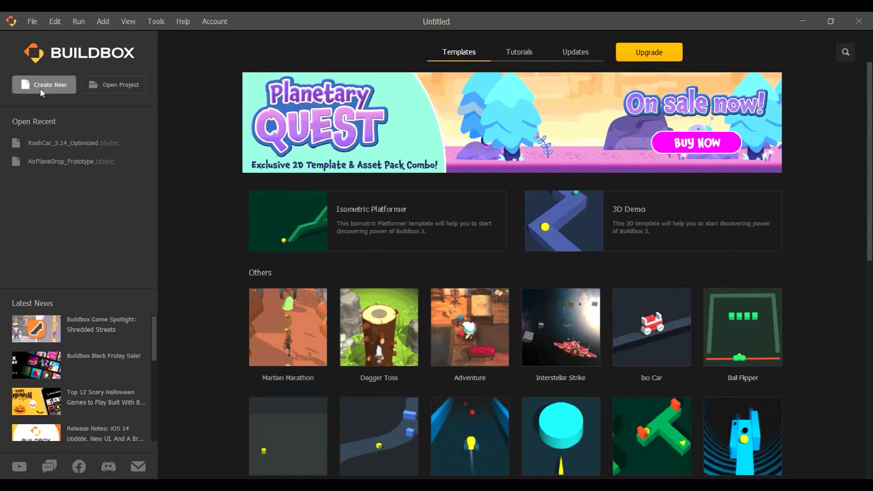
left_click(258, 214)
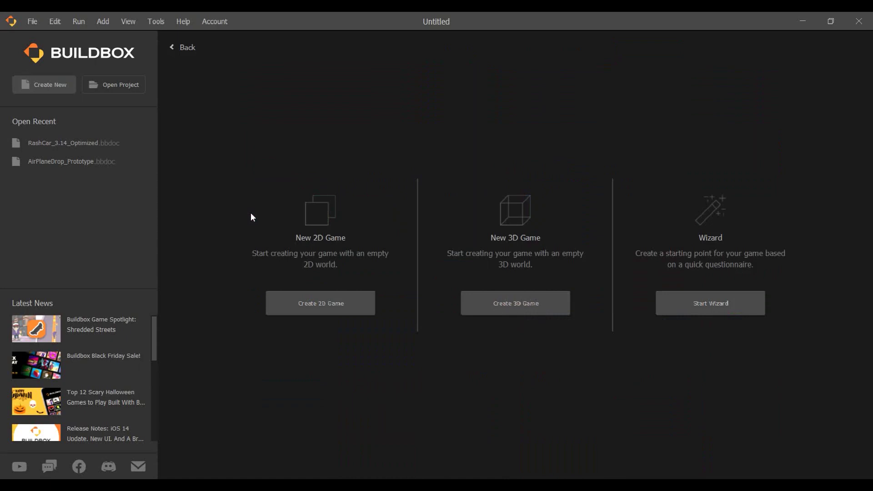
left_click(510, 304)
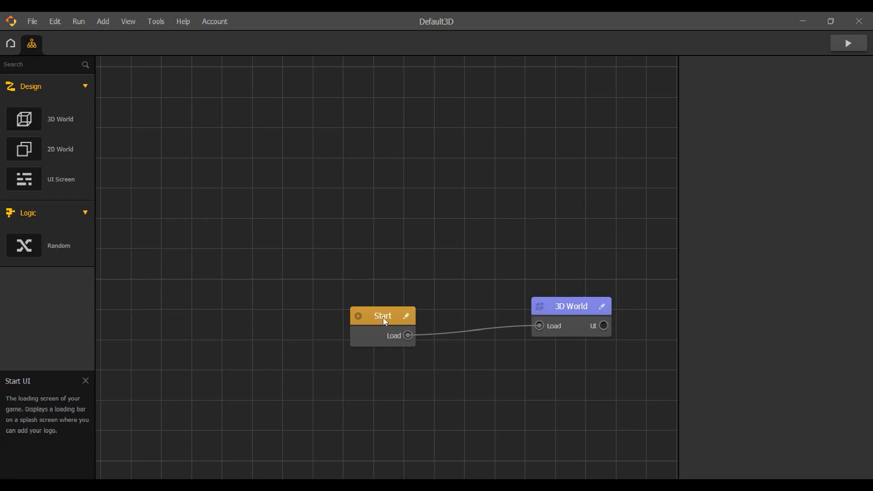
Move the Start and 3D World nodes up and to the left on the mind map, placed side by side.
left_click_drag(382, 316, 265, 221)
left_click_drag(572, 313, 436, 224)
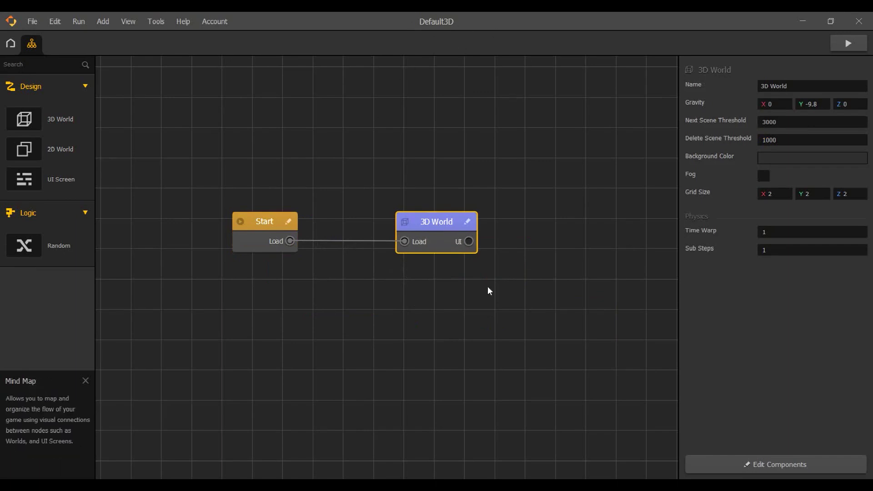
left_click(260, 225)
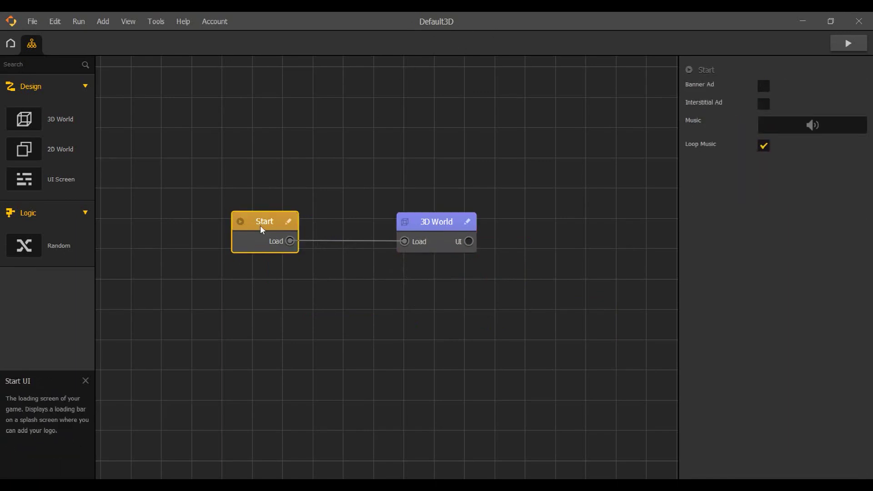
left_click(426, 222)
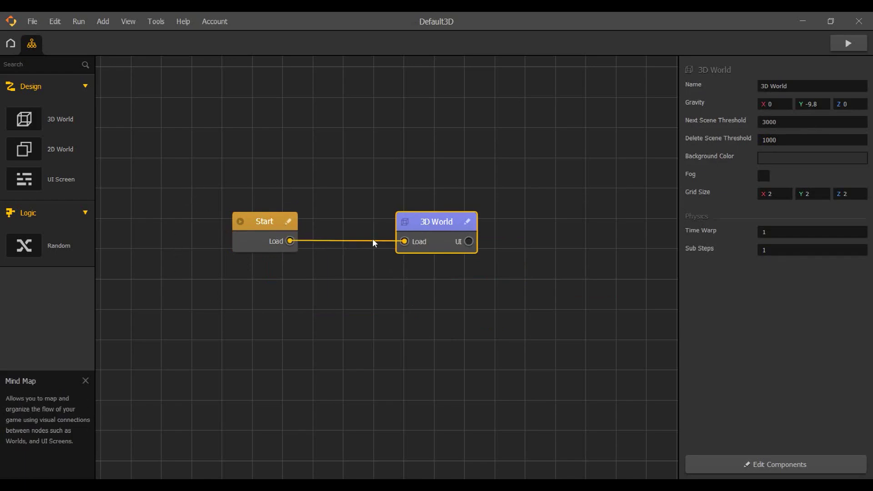
left_click_drag(289, 240, 351, 221)
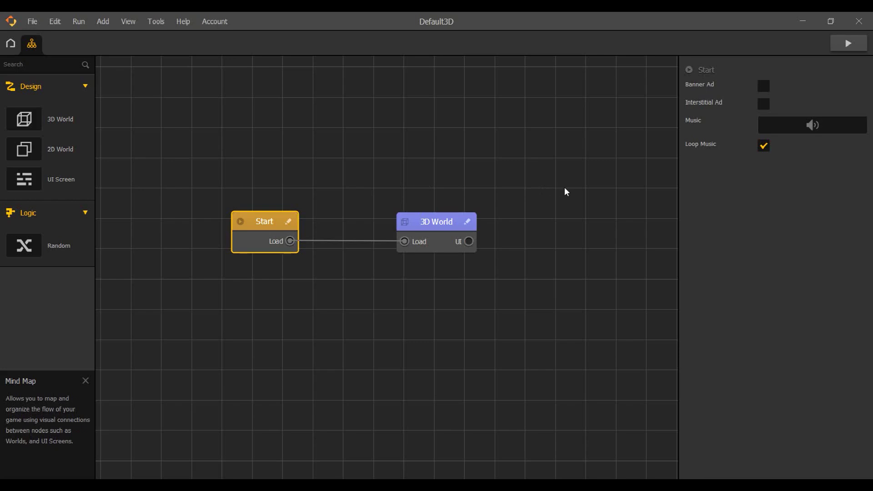
Open the 3D World and turn the Cube asset into a character with the Character collision group.
double_click(430, 225)
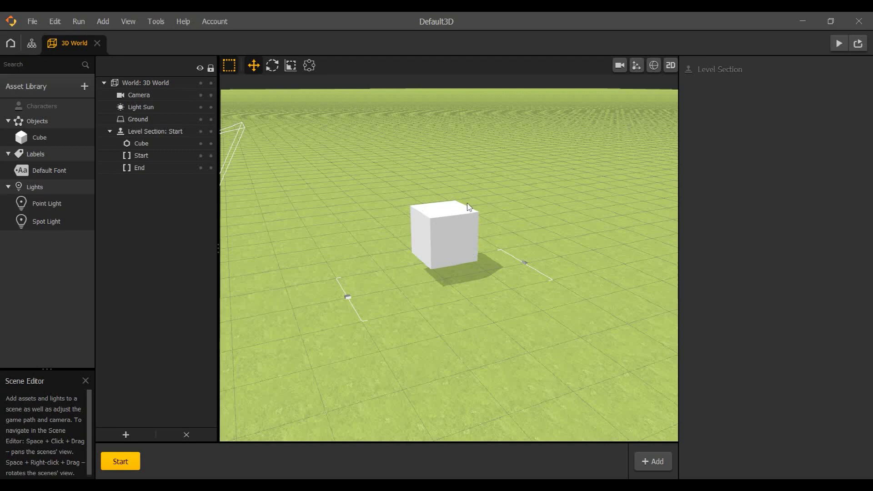
left_click_drag(37, 140, 34, 105)
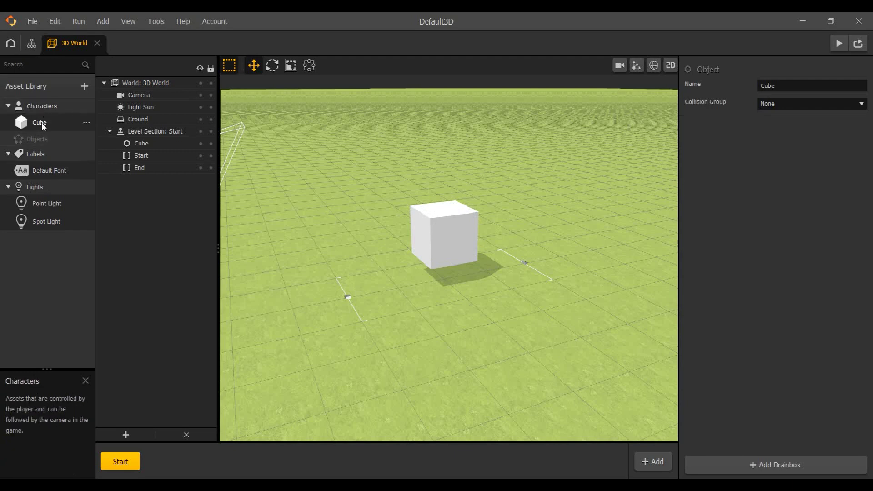
left_click(42, 122)
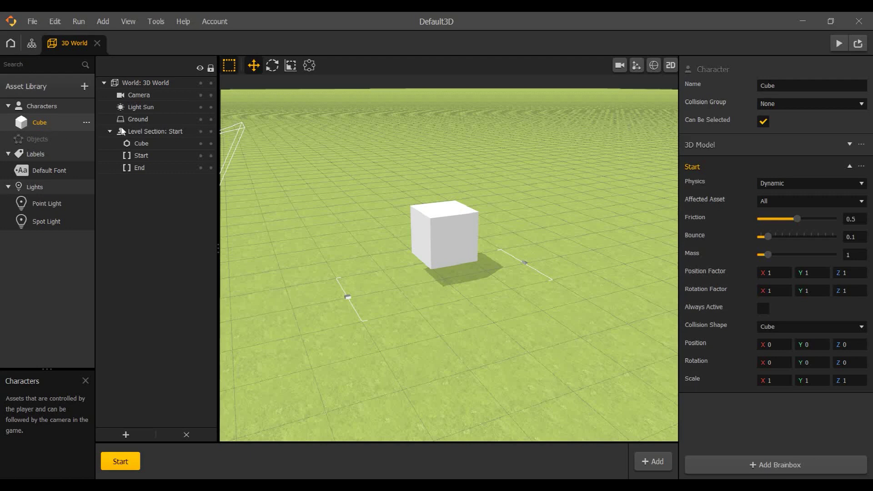
left_click(800, 104)
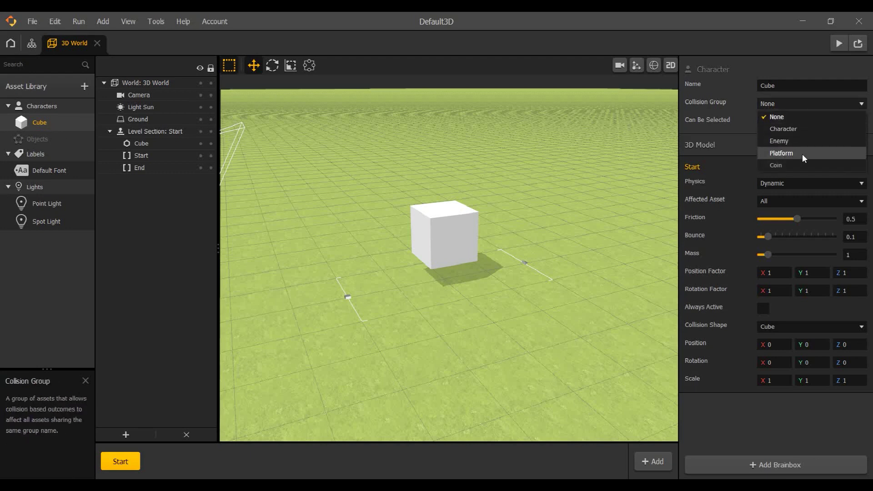
left_click(808, 129)
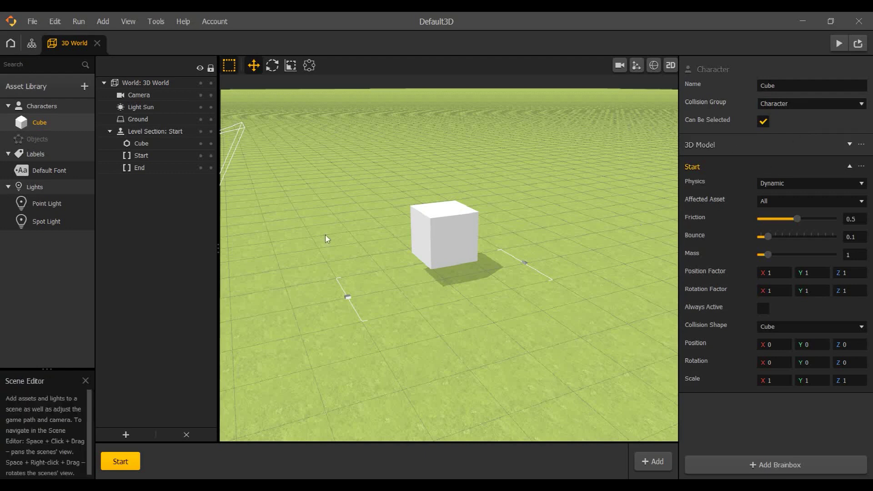
Scale the cube in the scene uniformly to about 0.435 and move it near the start border, at about Y 0.745 and Z 3.175.
left_click(452, 249)
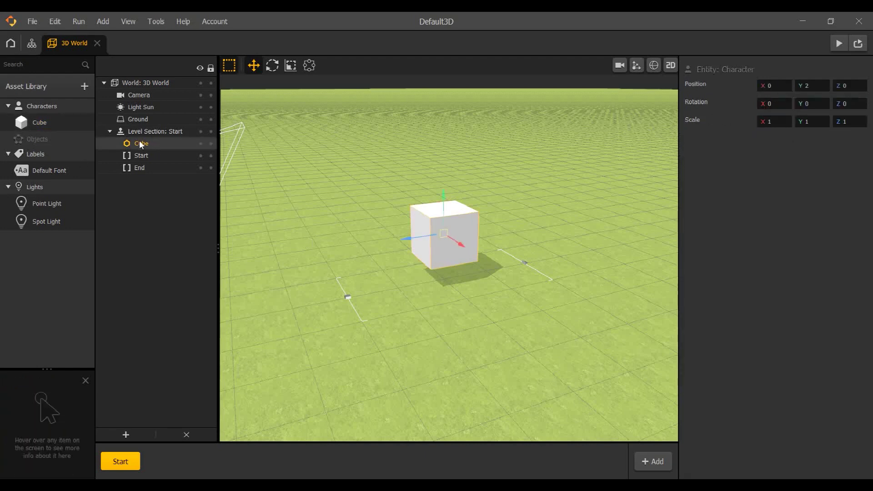
left_click(40, 123)
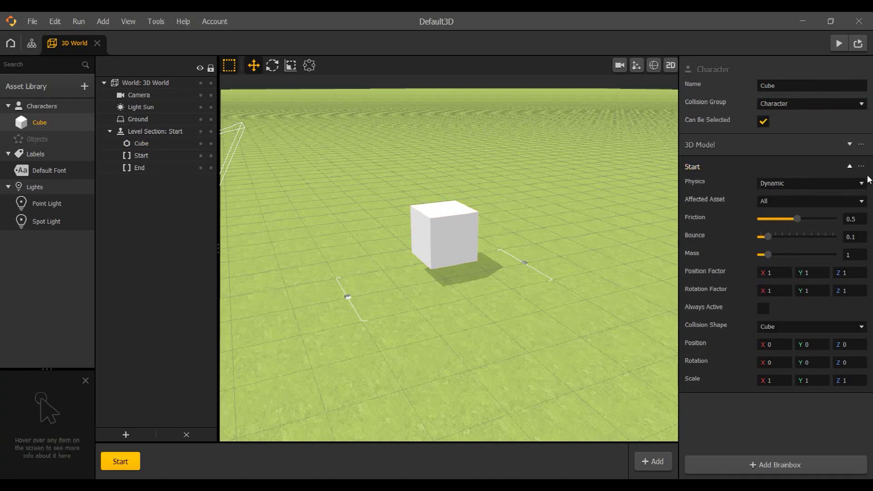
left_click(461, 233)
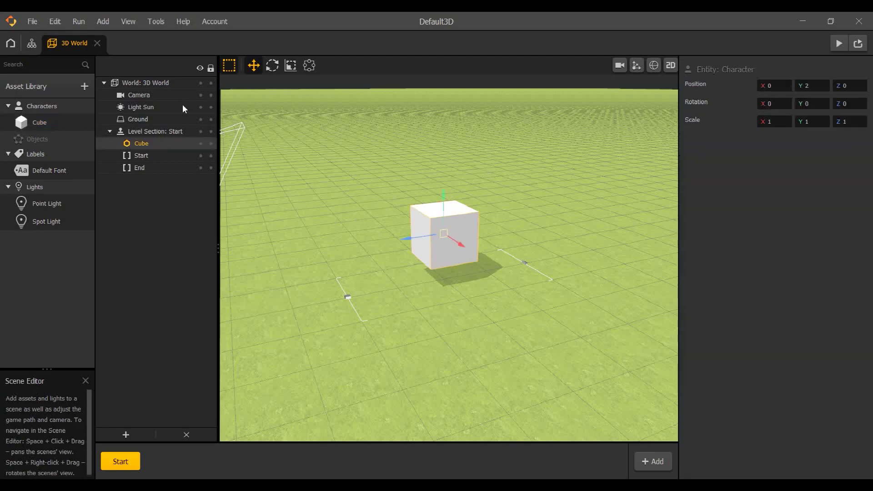
left_click(291, 66)
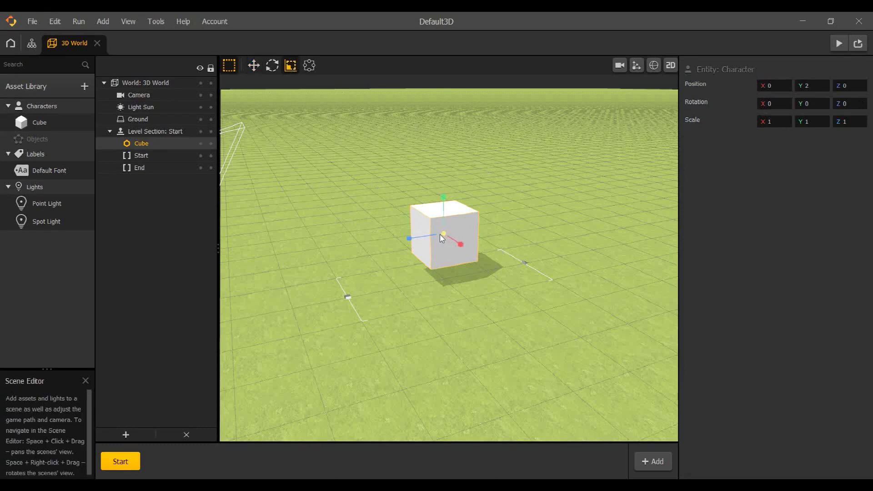
left_click_drag(444, 235, 391, 246)
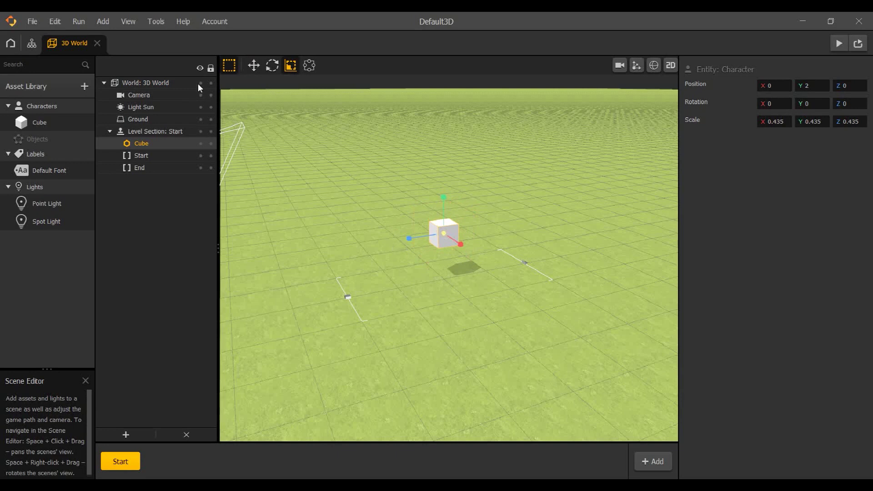
left_click(253, 66)
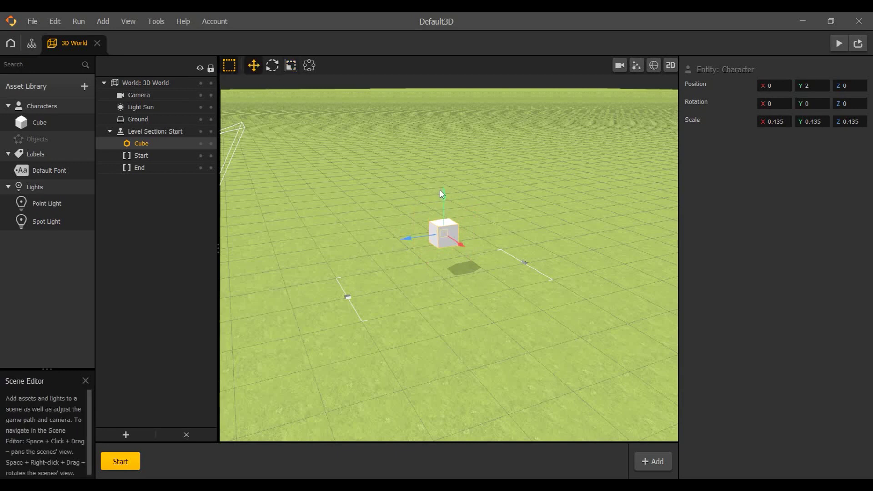
left_click_drag(440, 190, 333, 283)
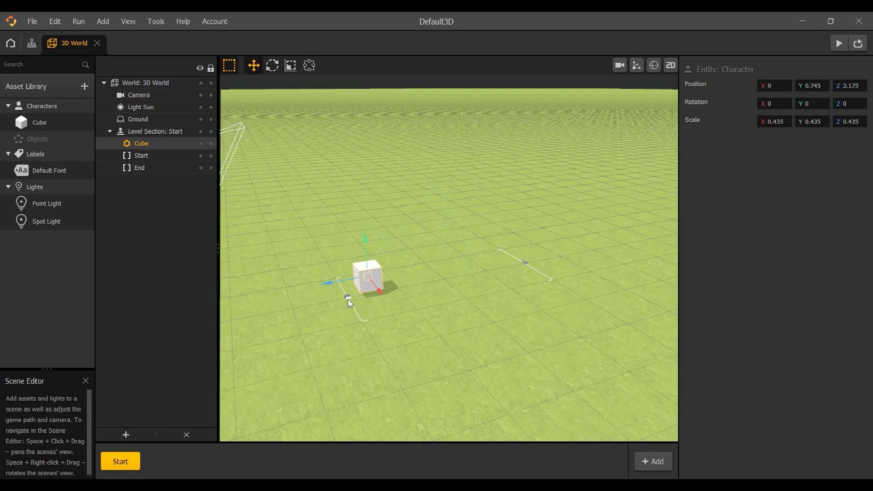
Examine the Start and End borders of the level section in the scene and in the outline.
left_click(347, 298)
left_click(526, 264)
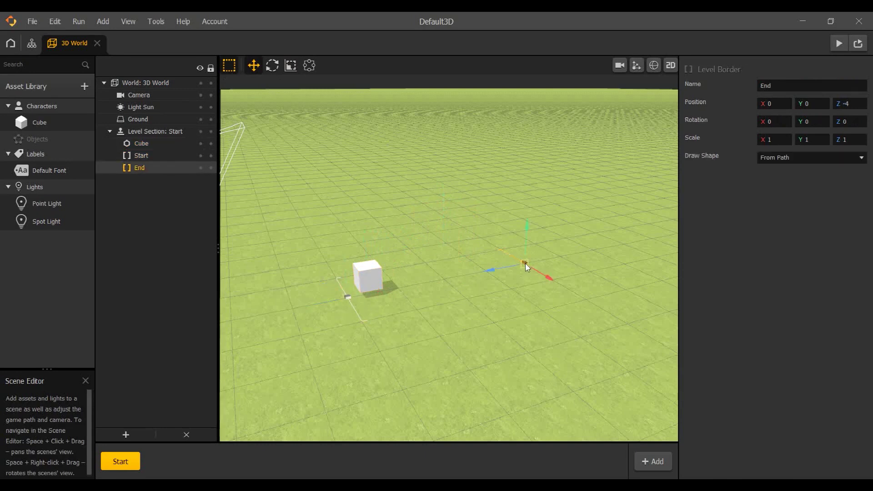
left_click(346, 299)
left_click(348, 300)
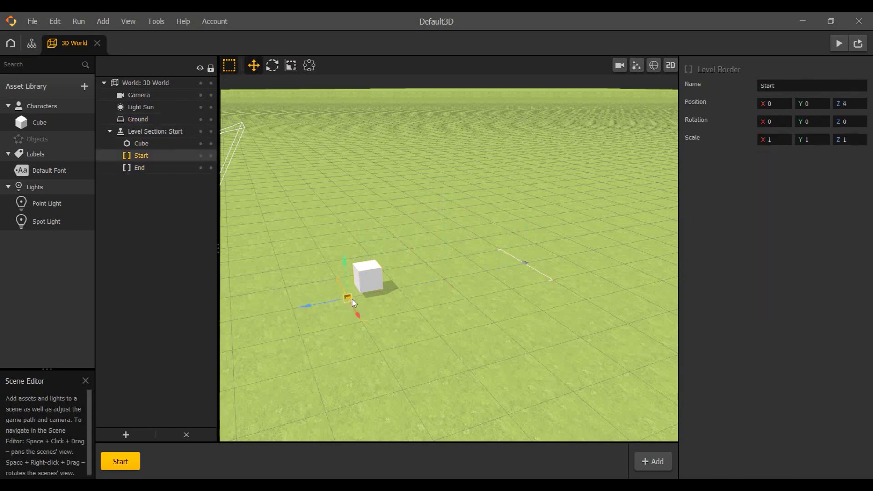
left_click(346, 233)
left_click(144, 154)
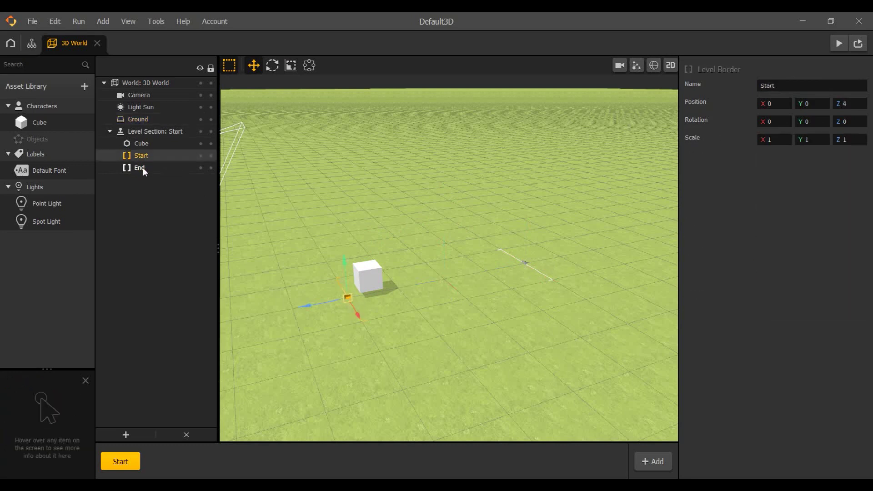
left_click(143, 168)
left_click(146, 156)
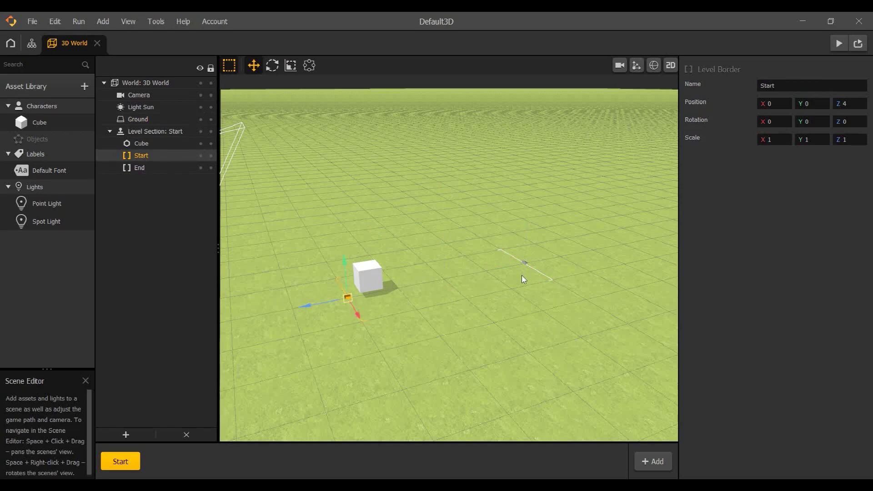
Lengthen the level section by moving its End border away from the cube to about Z -13.77.
left_click(531, 265)
left_click(525, 264)
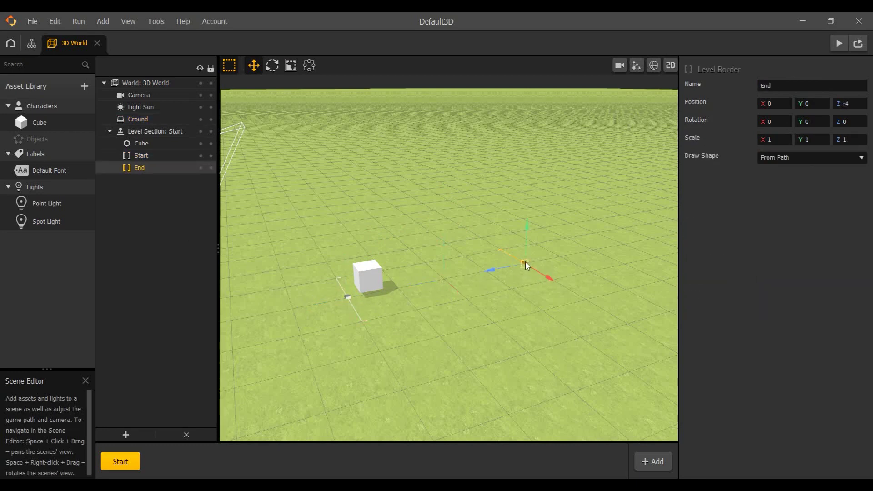
left_click_drag(487, 273, 581, 248)
scroll(643, 254, "down", 2)
right_click_drag(644, 254, 573, 268)
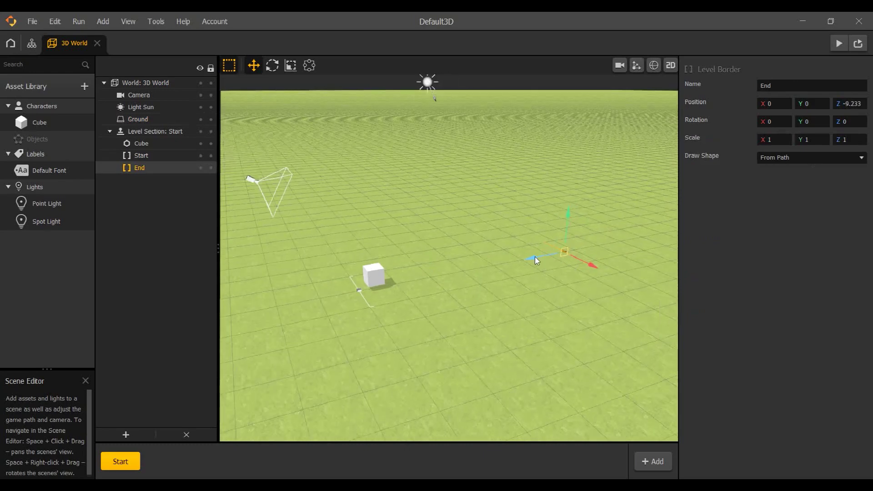
left_click_drag(535, 257, 590, 248)
right_click_drag(405, 314, 494, 316)
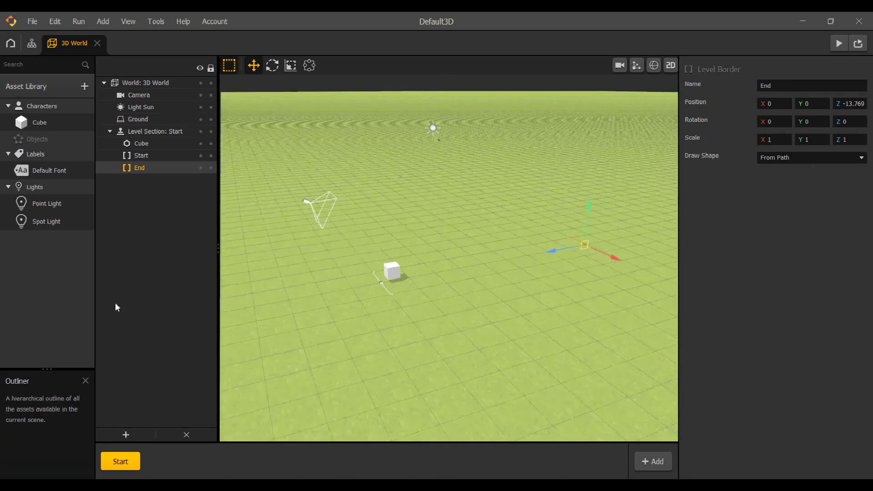
Select the Cube character asset and check the scene through the game camera, returning to the free view.
left_click(48, 123)
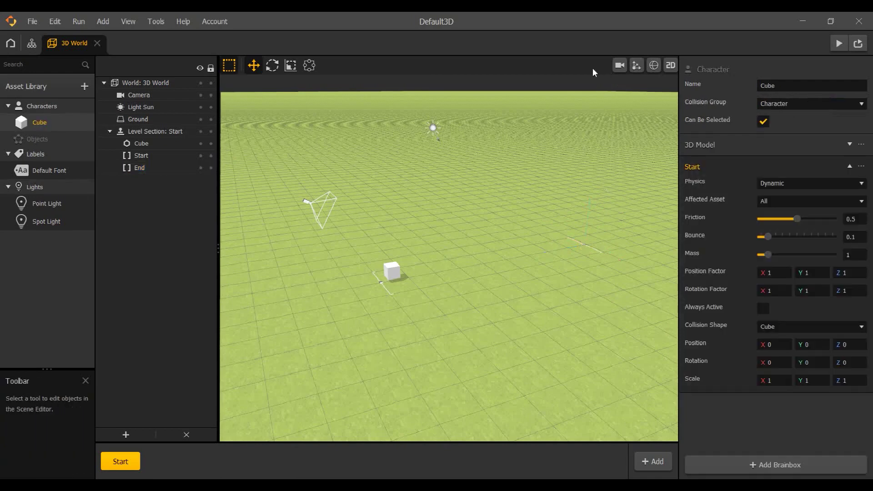
left_click(620, 66)
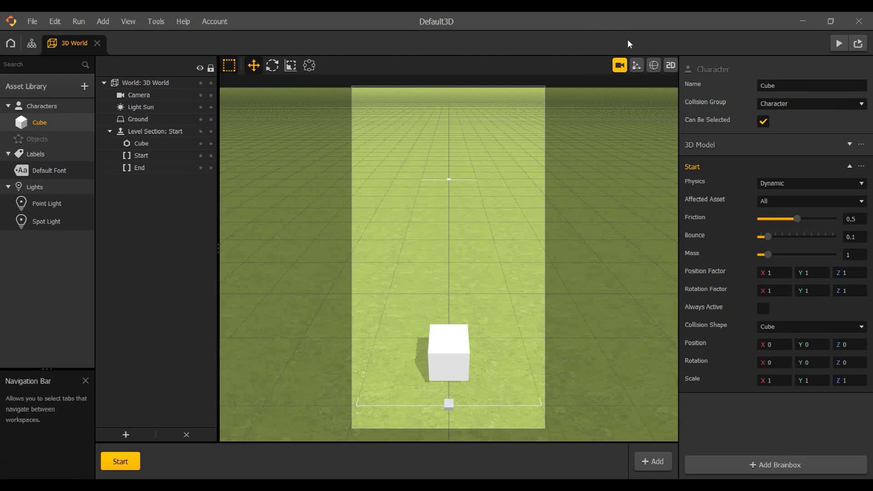
left_click(622, 66)
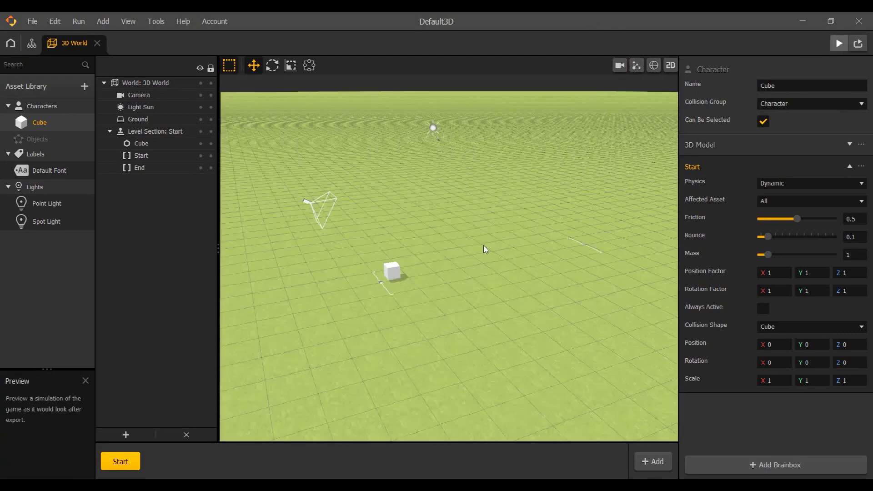
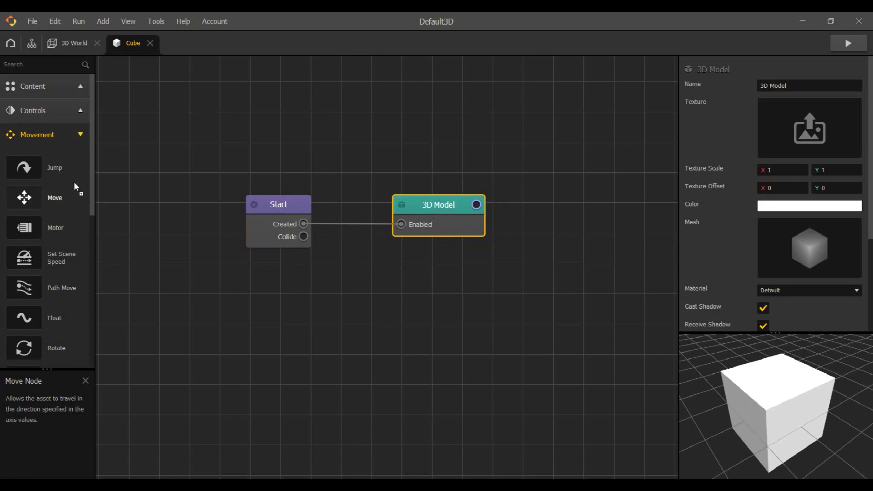
Add a Move node to the Cube's node map and set its speed to X 0, Y 0 and Z -3.
left_click_drag(75, 186, 365, 117)
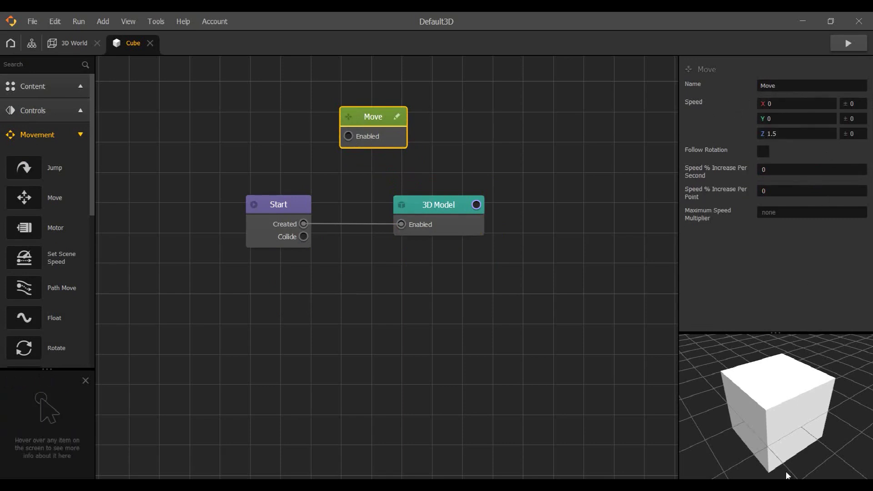
left_click(796, 104)
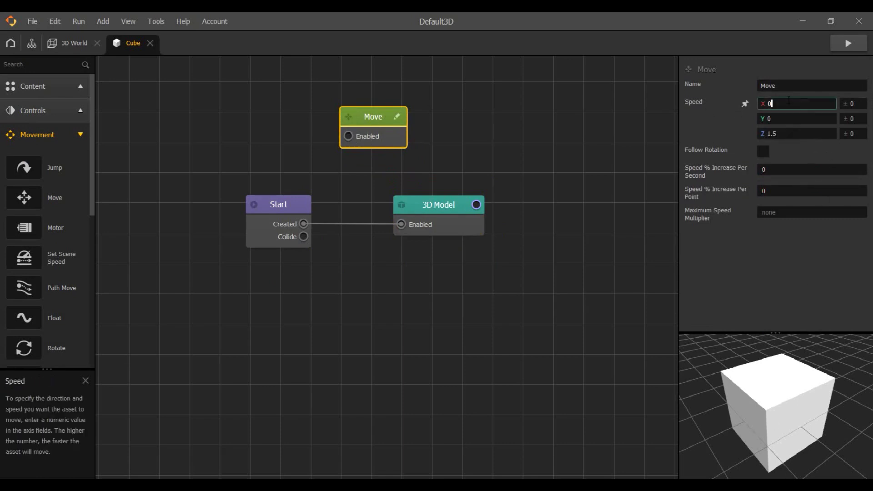
key("BackSpace")
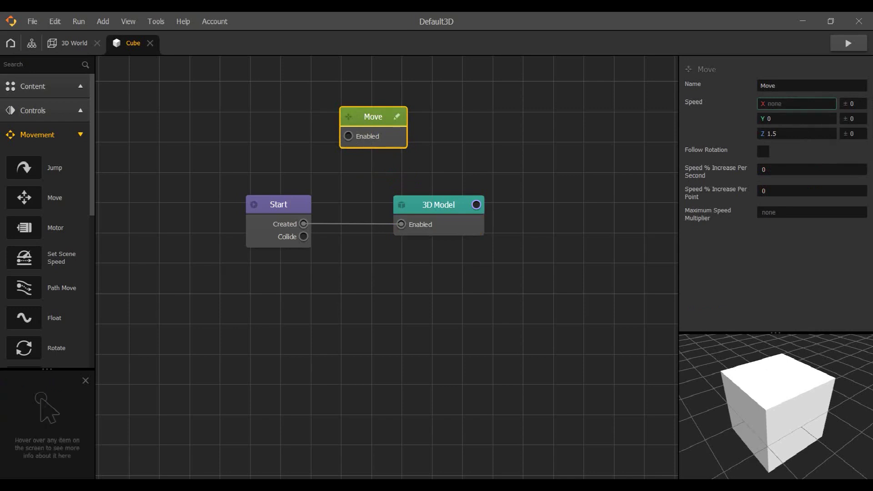
left_click(853, 103)
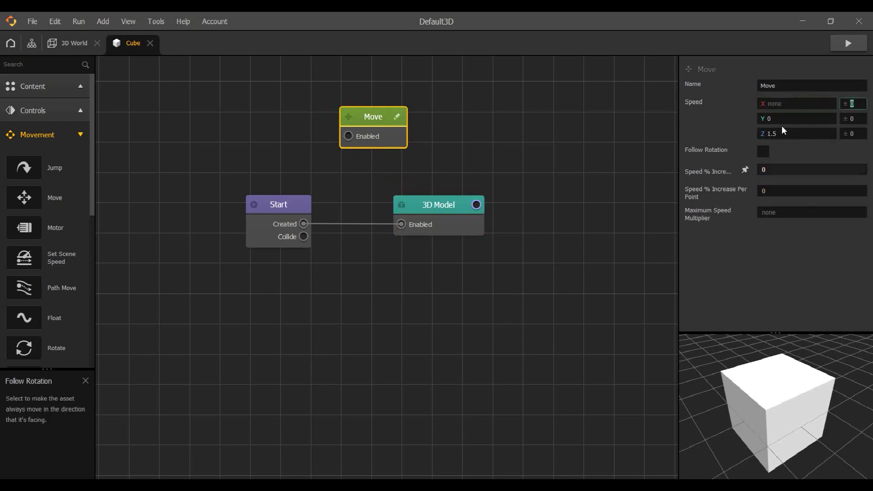
left_click(795, 105)
type("0")
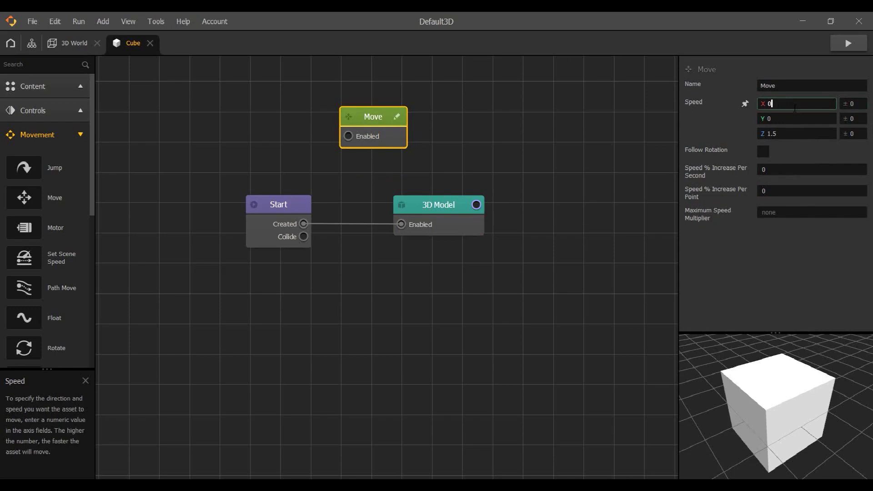
key("Tab")
key("Tab")
key("Tab")
key("Tab")
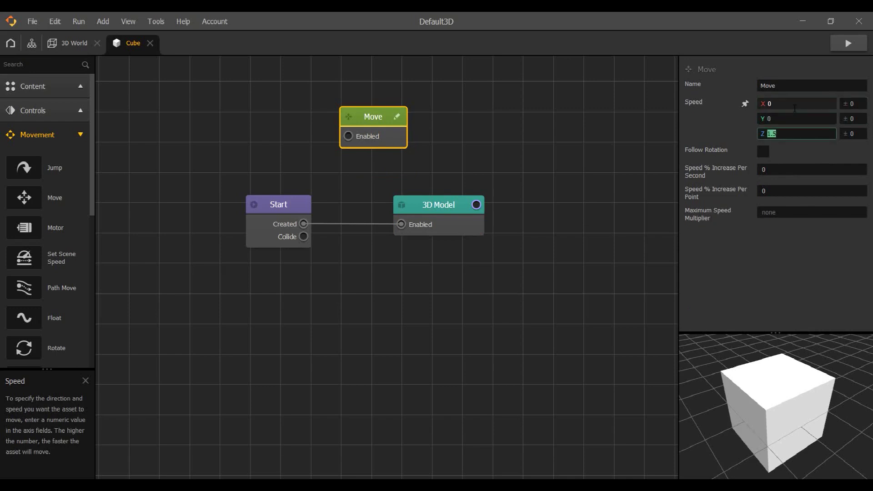
type("3")
key("Tab")
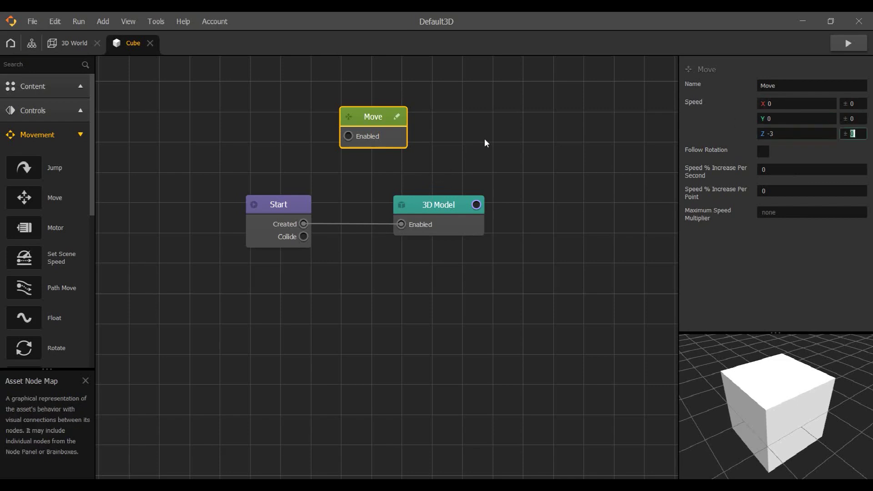
Connect the Start node's Created output to the Move node's Enabled input and preview the game.
left_click_drag(301, 222, 345, 139)
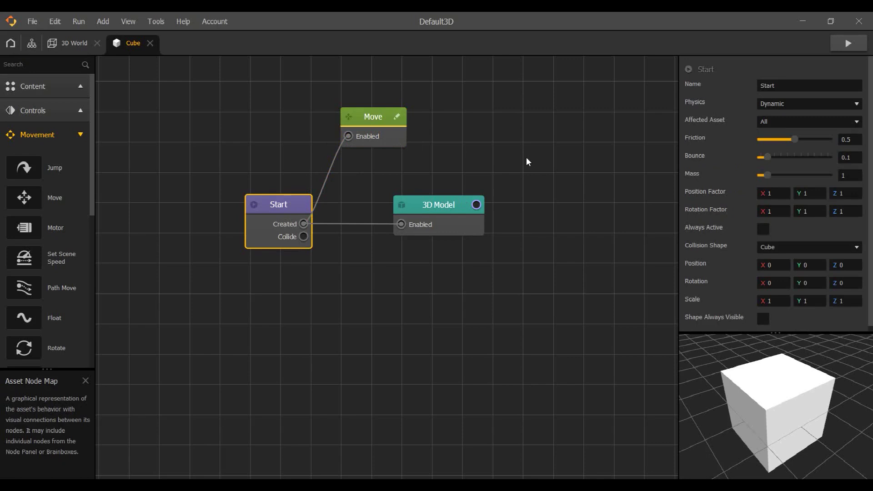
left_click(840, 44)
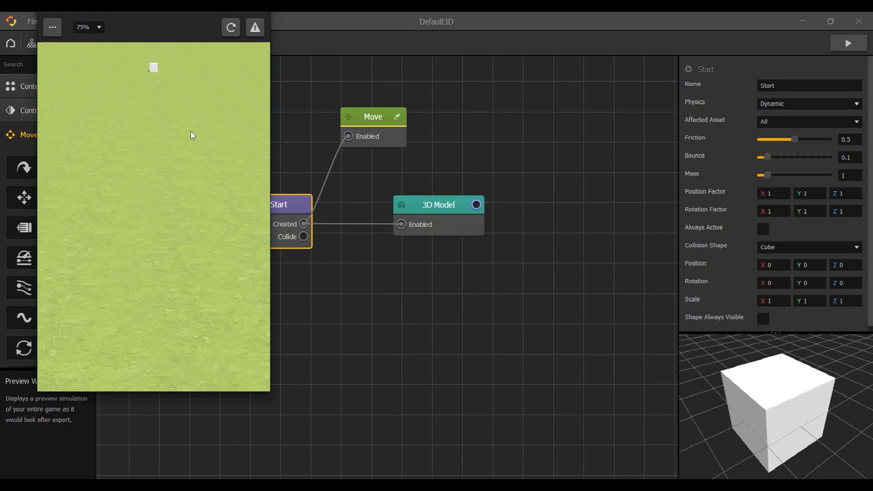
left_click(262, 14)
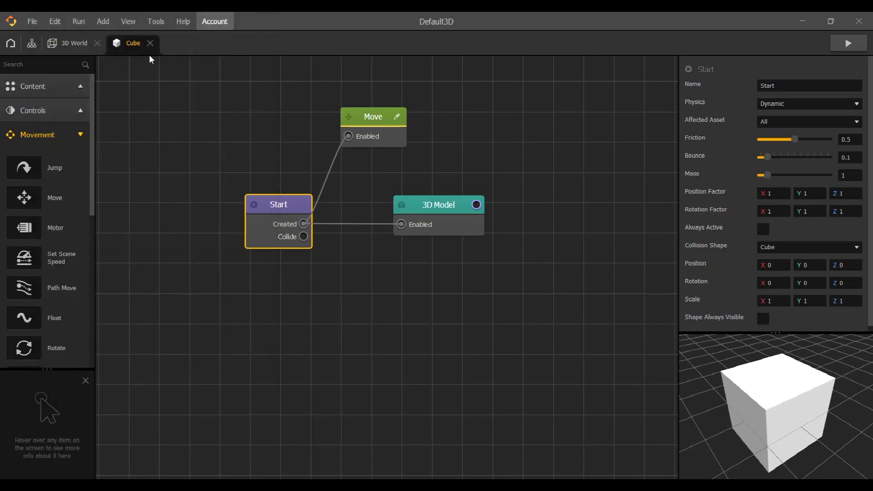
Set the 3D World camera's Position Follow to Character and preview the game.
left_click(77, 42)
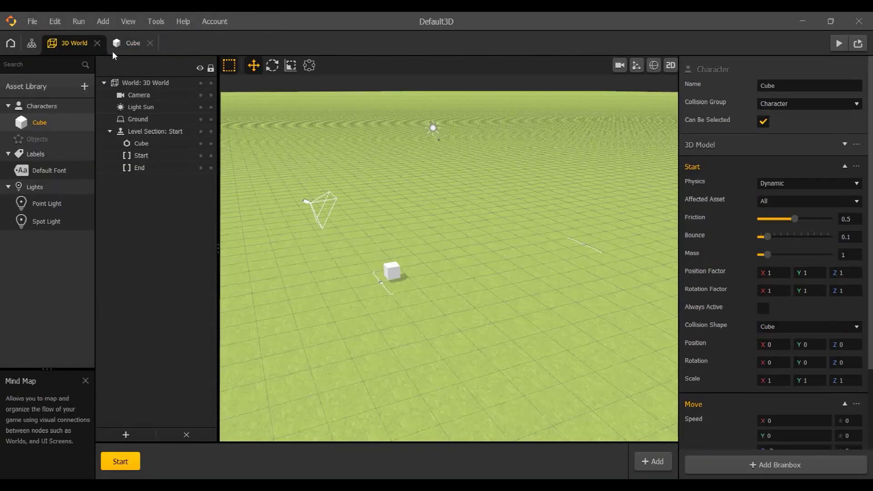
left_click(139, 95)
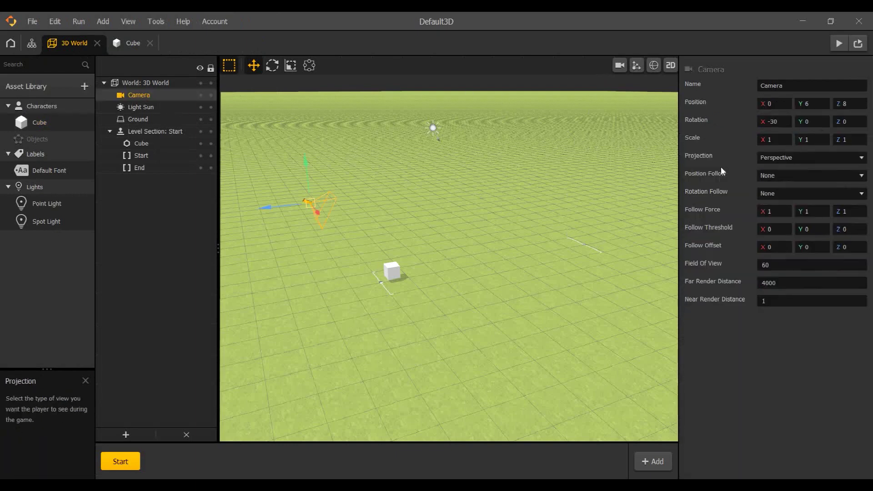
left_click(792, 176)
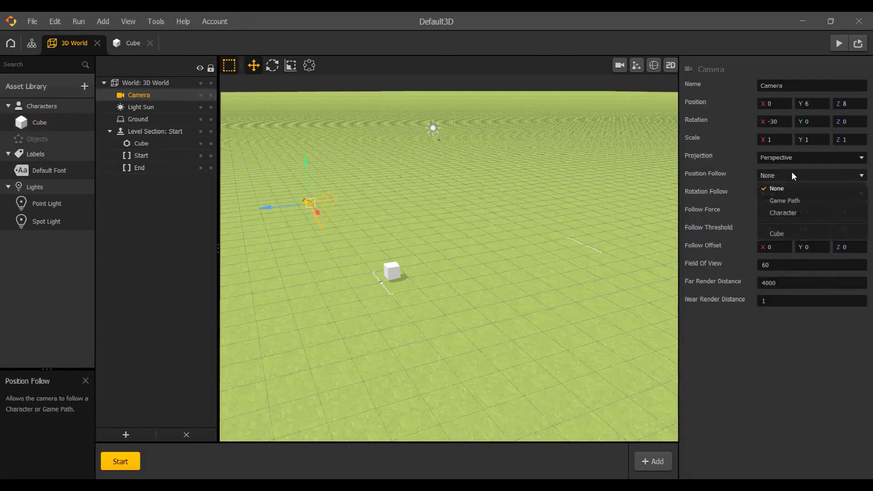
left_click(801, 213)
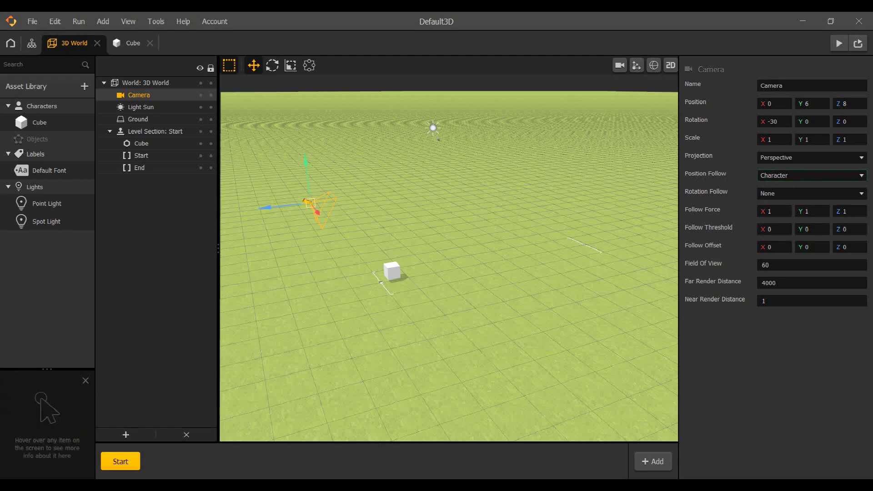
left_click(839, 43)
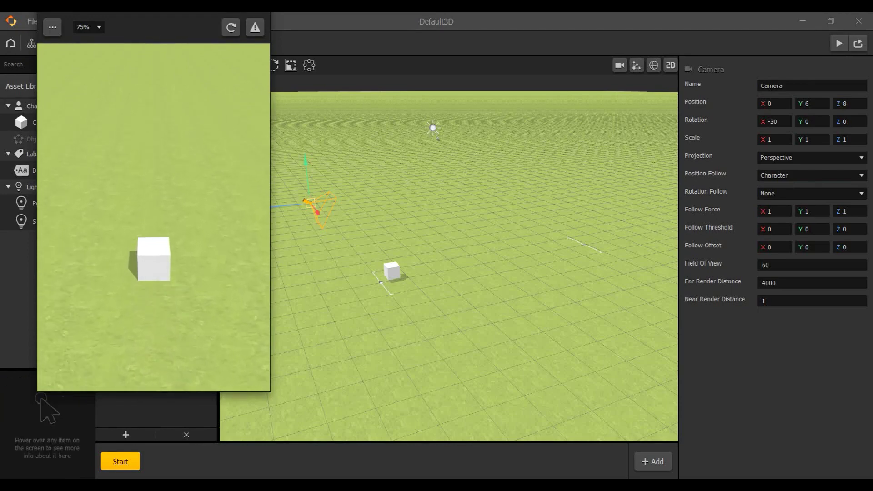
left_click(131, 66)
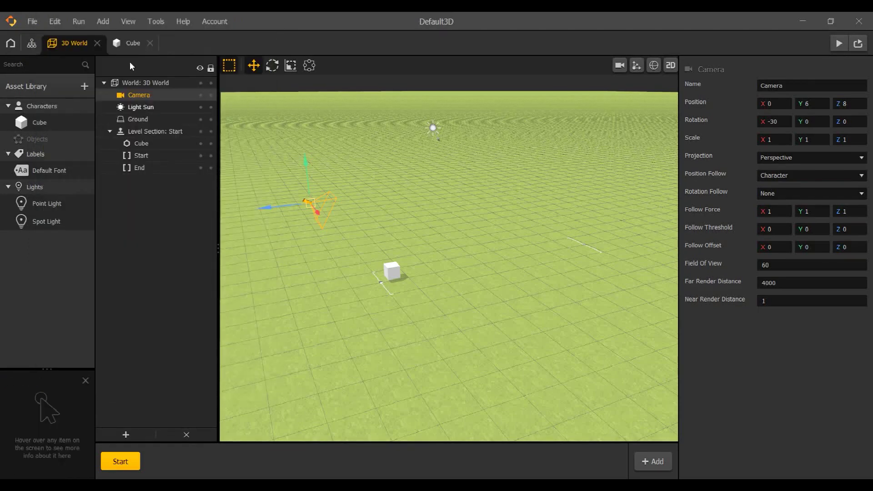
Add a 4 Way Swipe node to the Cube's node map and connect Start's Created output to it, spacing out the nodes.
left_click(118, 46)
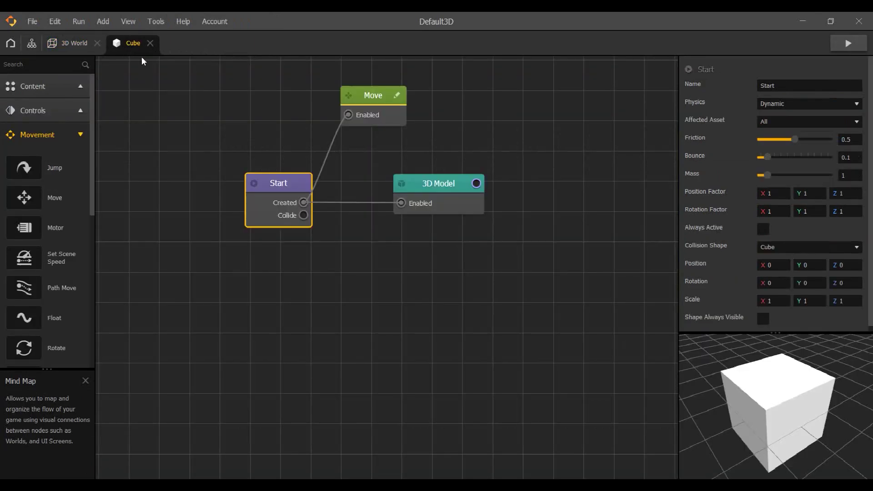
left_click_drag(438, 186, 447, 256)
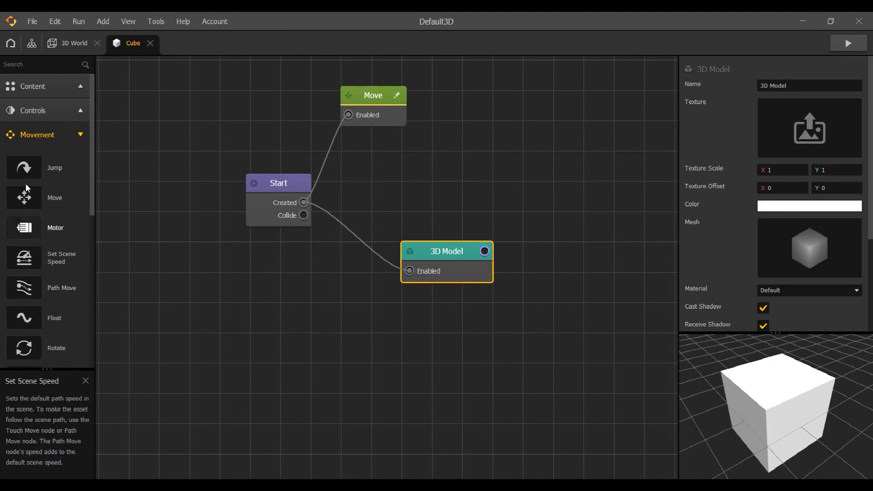
left_click(45, 128)
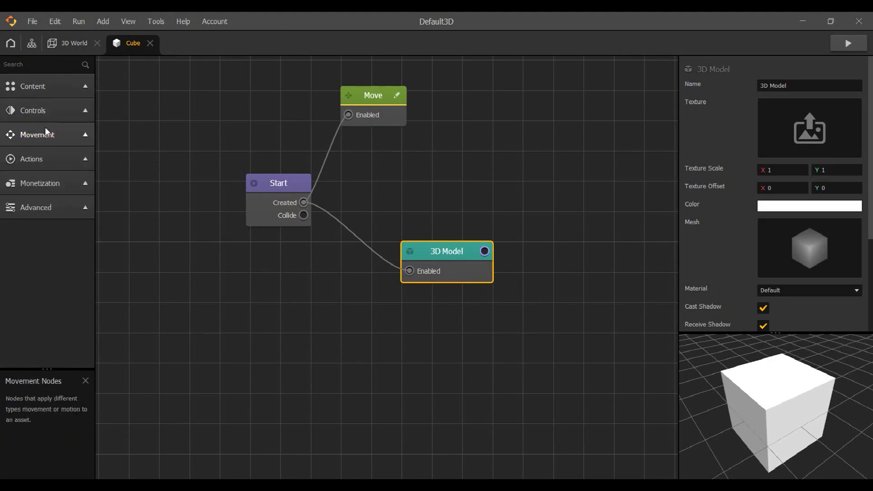
left_click(47, 112)
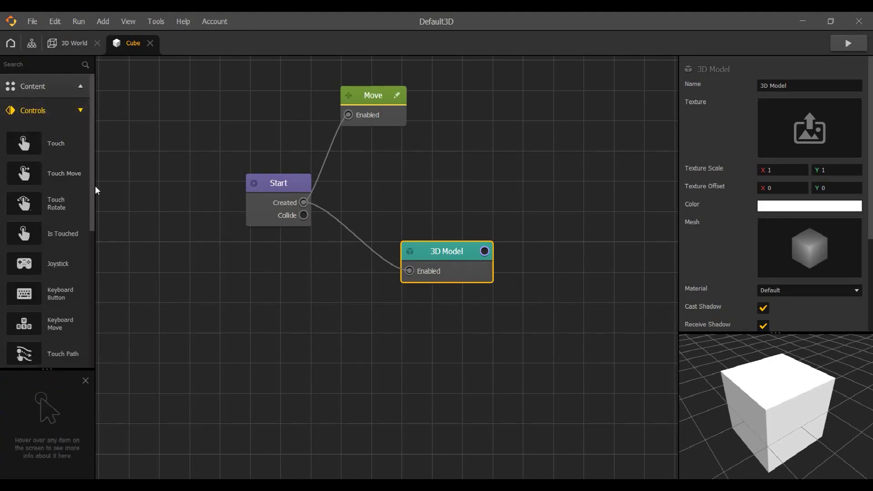
scroll(91, 230, "down", 4)
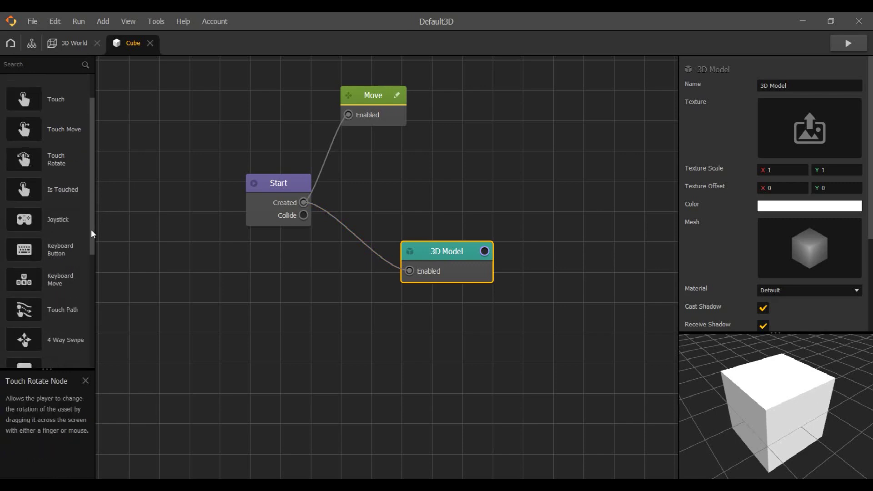
scroll(68, 261, "down", 1)
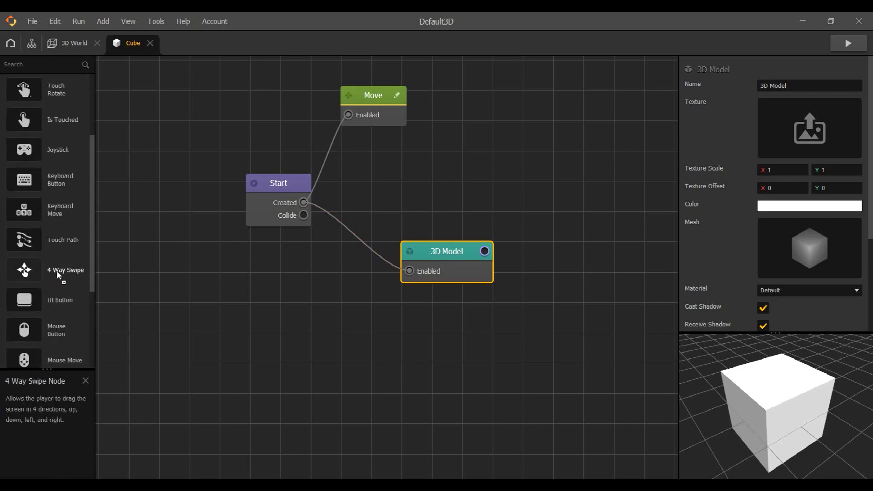
left_click_drag(58, 273, 328, 284)
left_click_drag(455, 253, 512, 160)
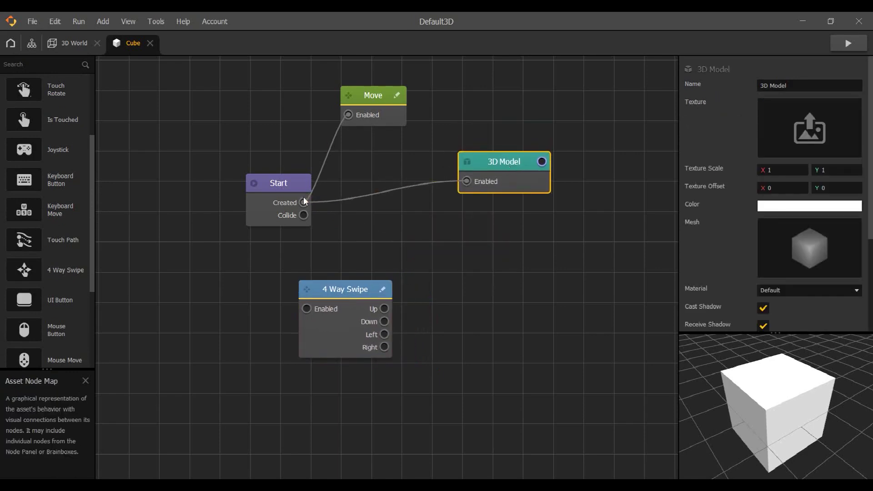
left_click_drag(303, 215, 306, 309)
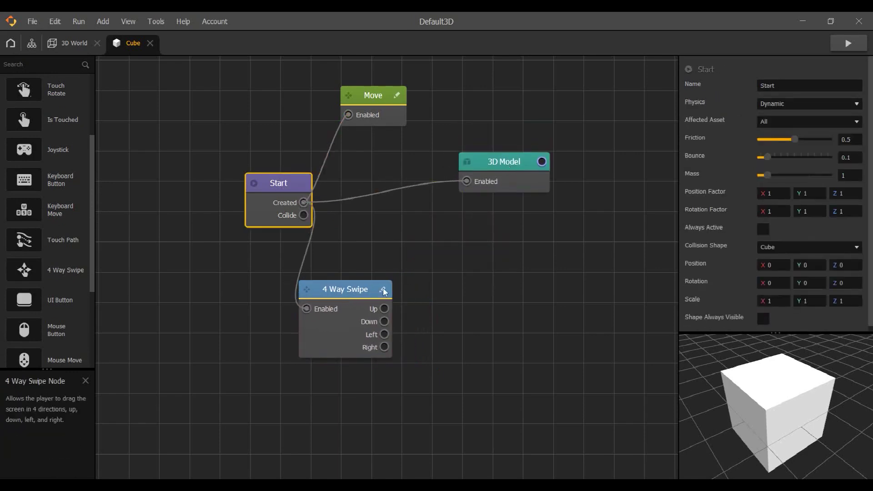
left_click_drag(366, 308, 407, 294)
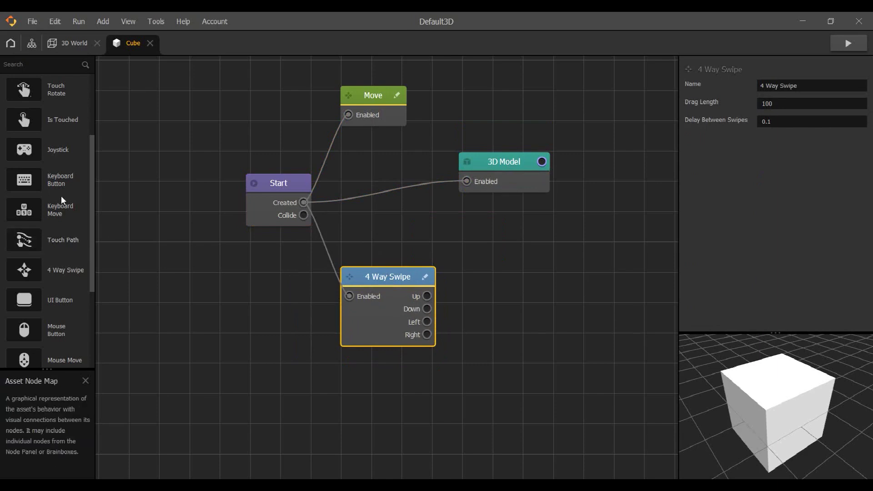
Add a second Move node beside the 4 Way Swipe node and connect the swipe's Left output to it.
scroll(61, 195, "up", 3)
left_click(39, 113)
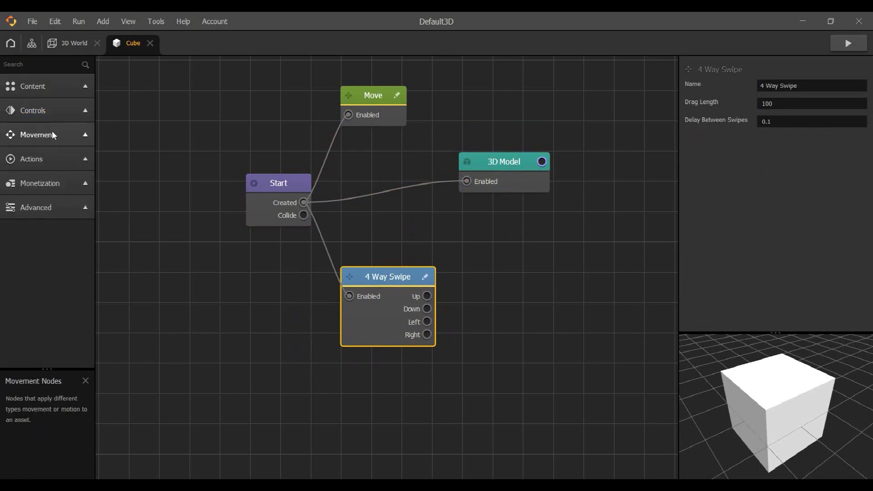
left_click(52, 133)
left_click_drag(68, 200, 502, 282)
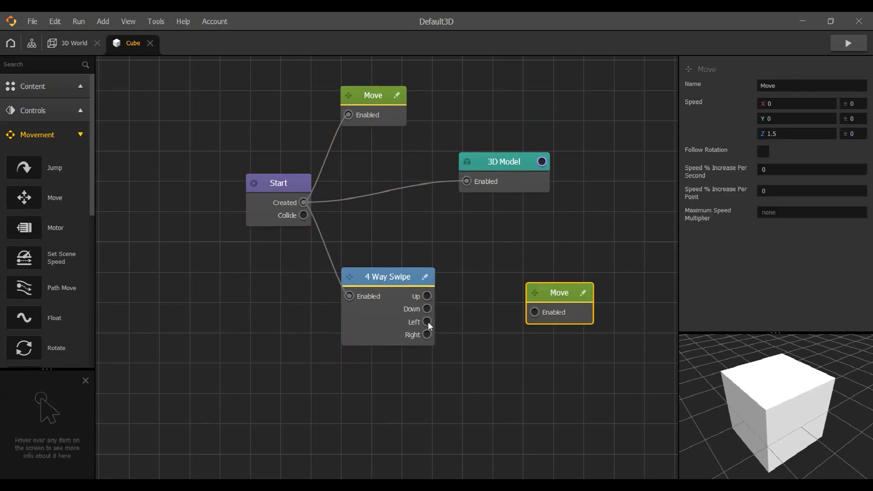
left_click_drag(426, 321, 535, 311)
Set the left-swipe Move node's X speed to -4, clear its Y and Z speeds, and shift the node slightly.
left_click(558, 296)
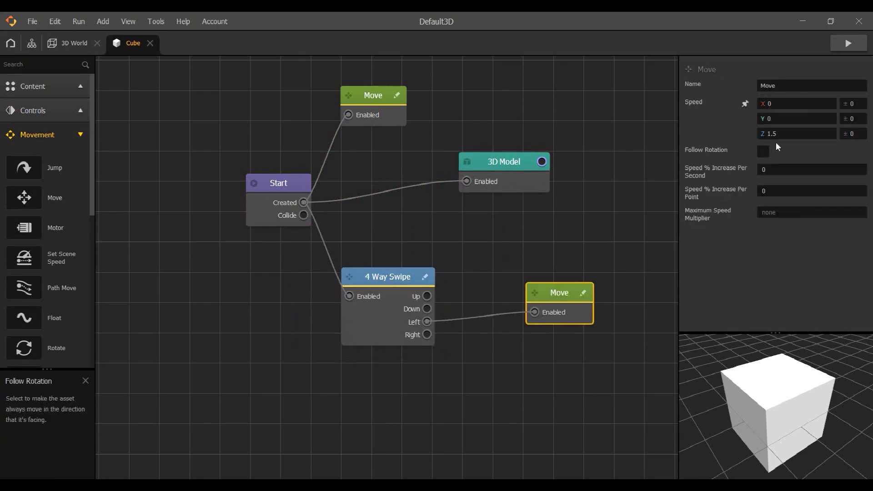
left_click(808, 103)
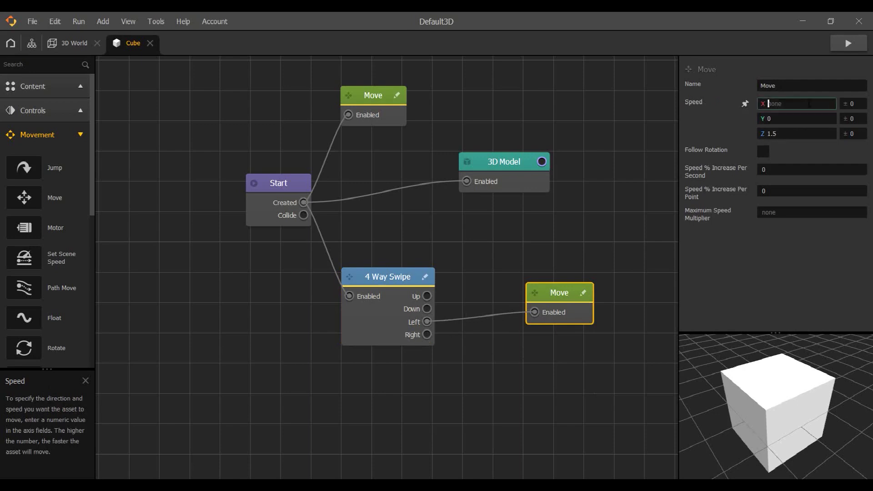
type("-4")
key("Tab")
key("Tab")
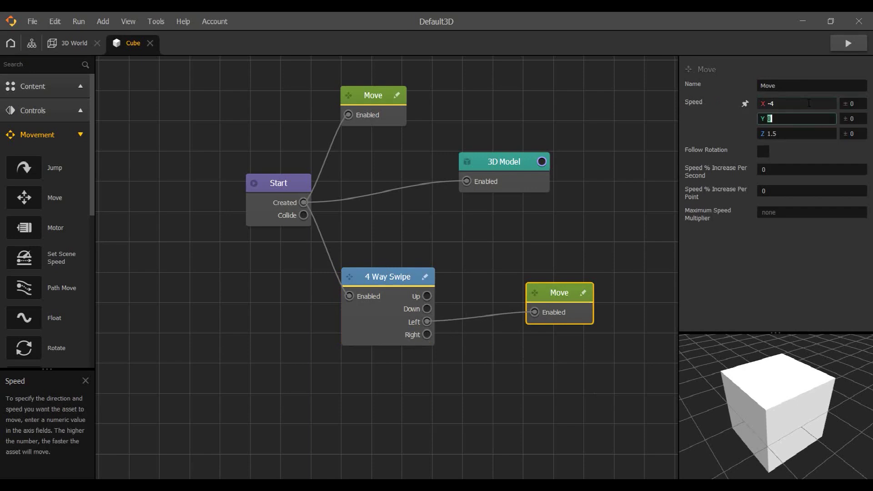
key("BackSpace")
key("Tab")
key("Tab")
key("BackSpace")
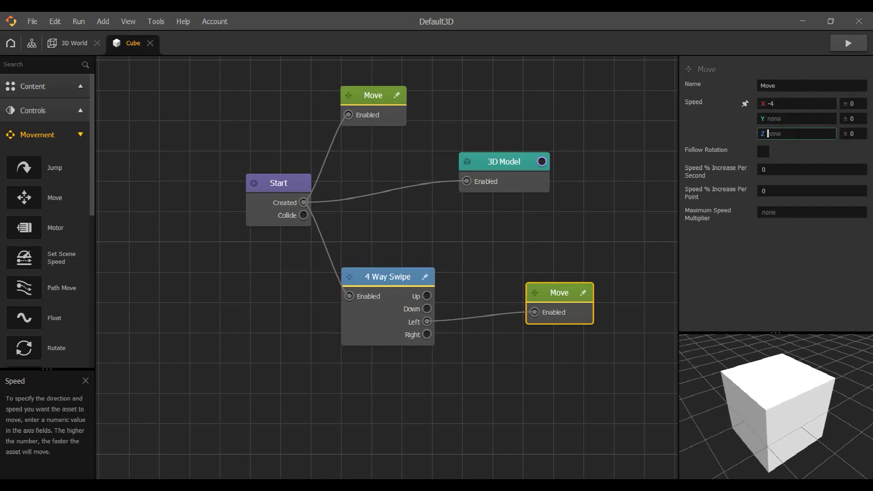
left_click(795, 120)
left_click(792, 134)
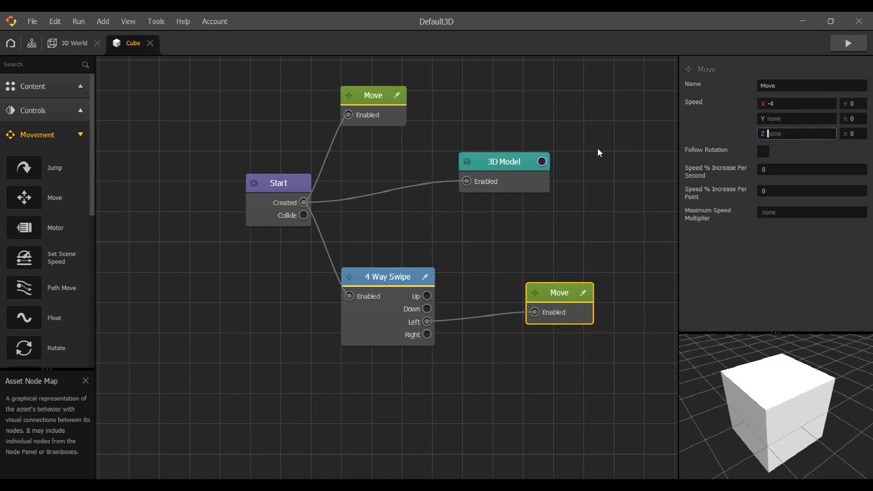
left_click(812, 120)
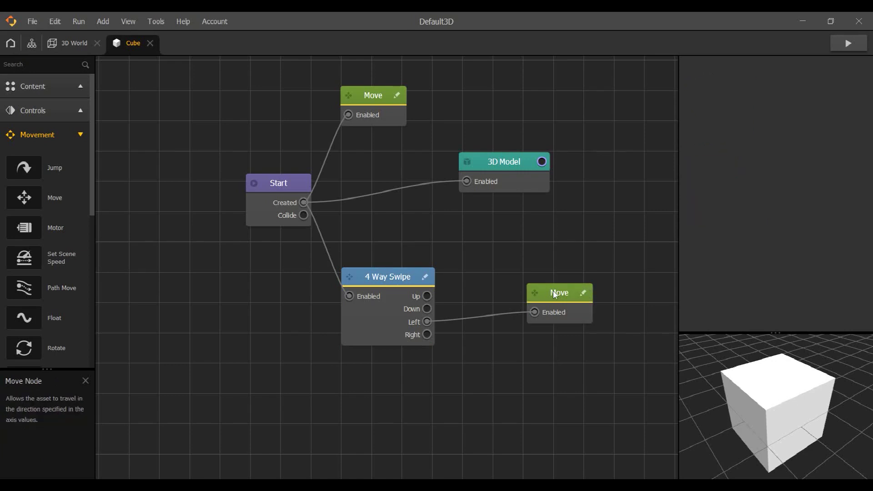
left_click_drag(552, 290, 557, 297)
left_click(114, 210)
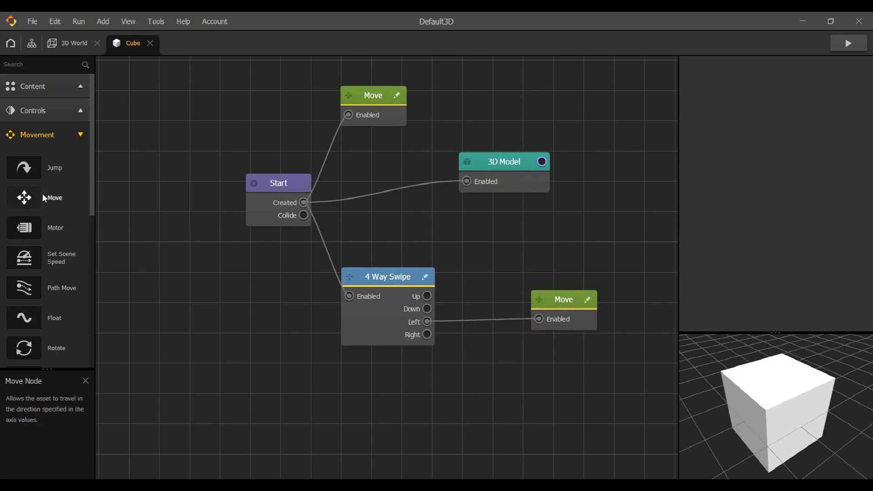
Add another Move node below the left-swipe one and connect the 4 Way Swipe's Right output to it.
left_click_drag(42, 195, 572, 353)
left_click_drag(426, 334, 544, 373)
left_click(569, 352)
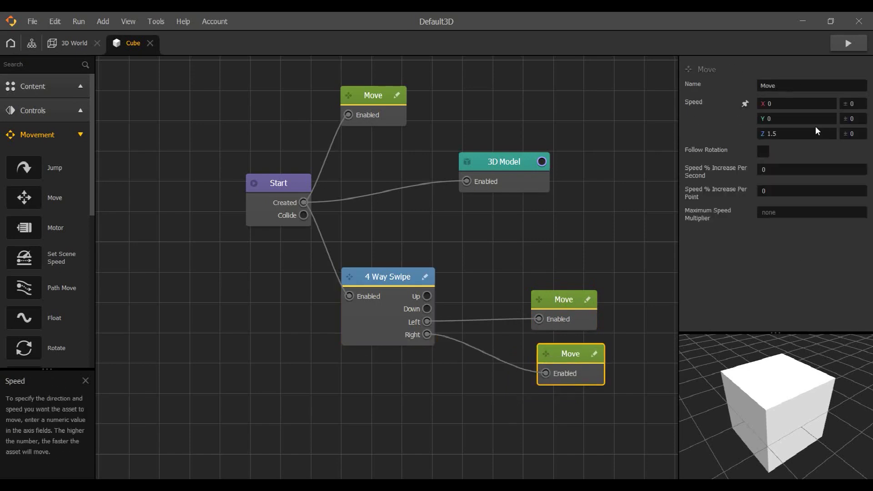
Set the right-swipe Move node's X speed to 4 and clear its Y and Z speeds.
left_click(814, 103)
key("BackSpace")
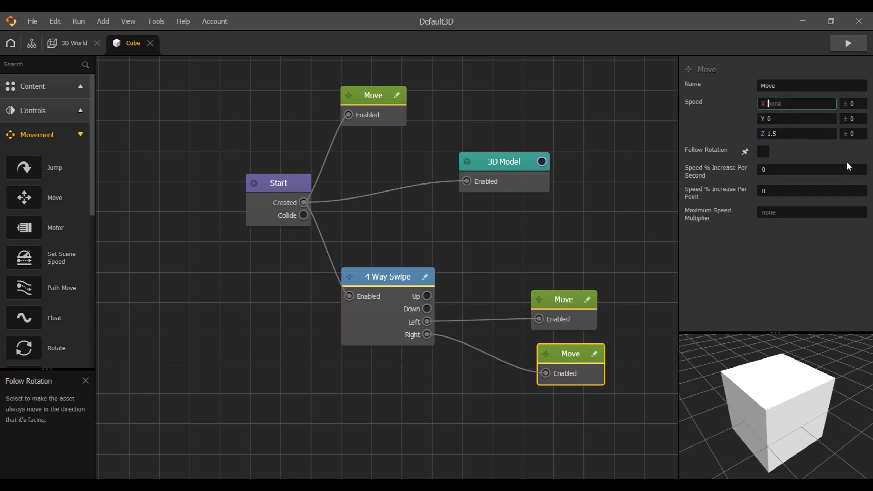
type("4")
key("Tab")
key("BackSpace")
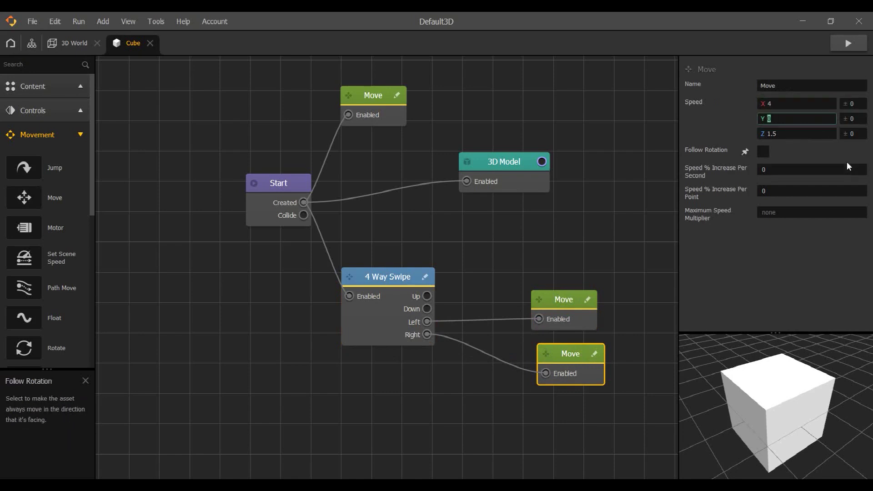
key("Tab")
key("Tab")
key("BackSpace")
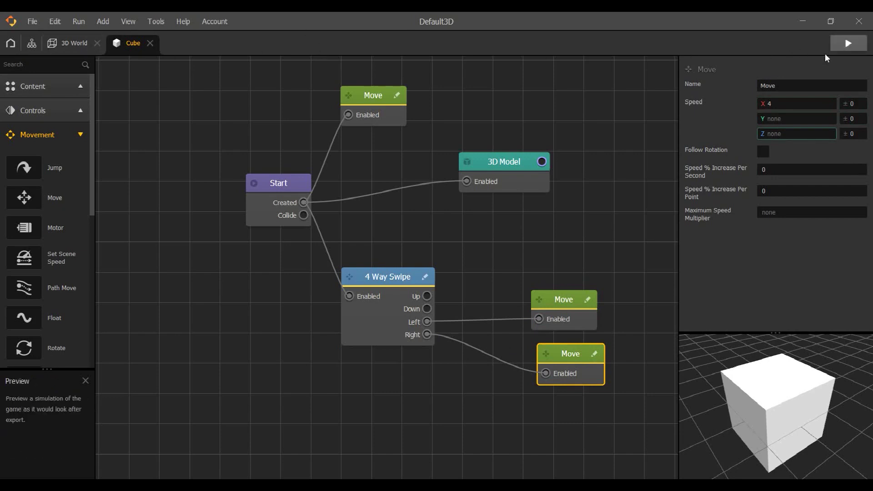
Preview the game, try steering the cube with a swipe, and close the preview.
left_click(848, 43)
left_click_drag(258, 244, 168, 255)
left_click(255, 11)
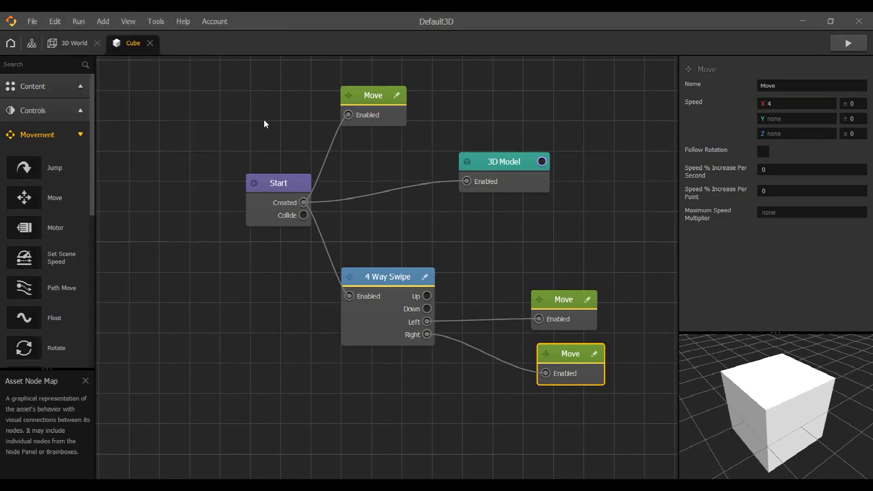
Add the Enemy and Ground Spikes smart assets to the project's asset library from the 3D World scene.
left_click(77, 42)
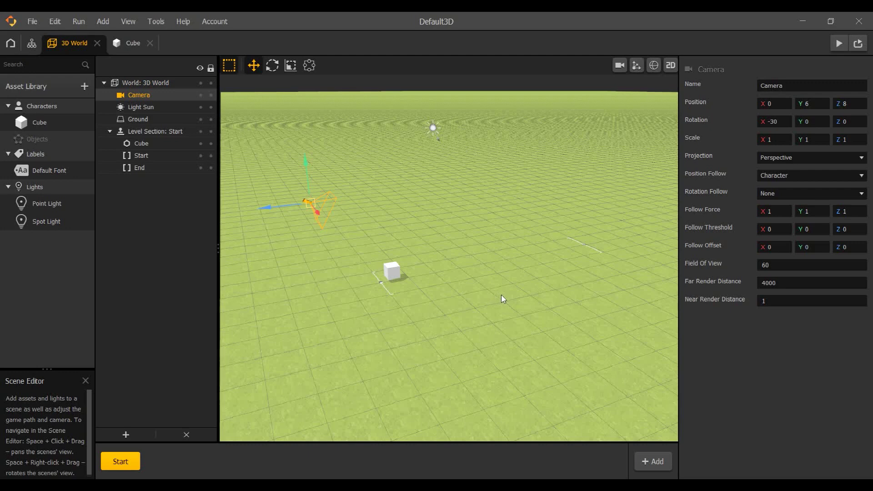
mouse_move(28, 85)
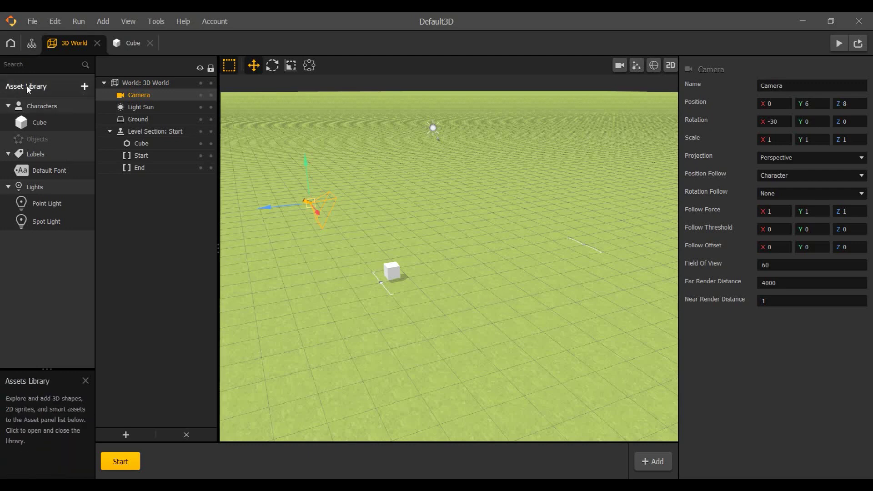
left_click(27, 86)
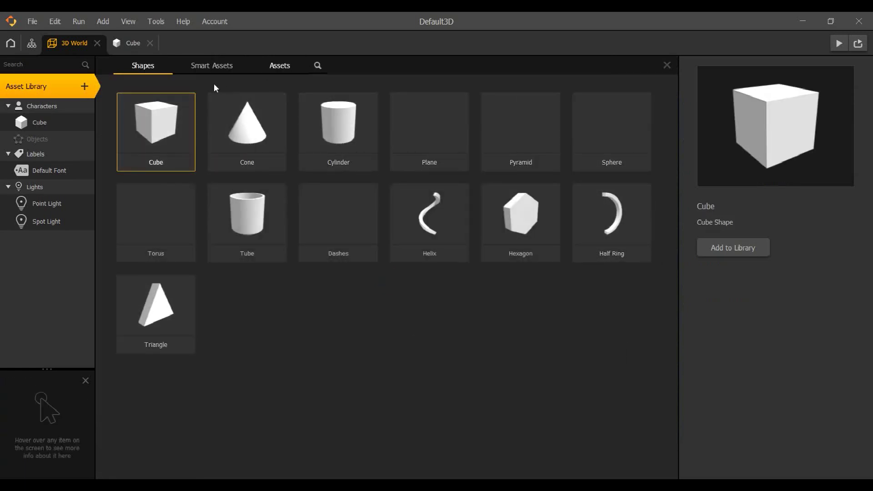
left_click(210, 63)
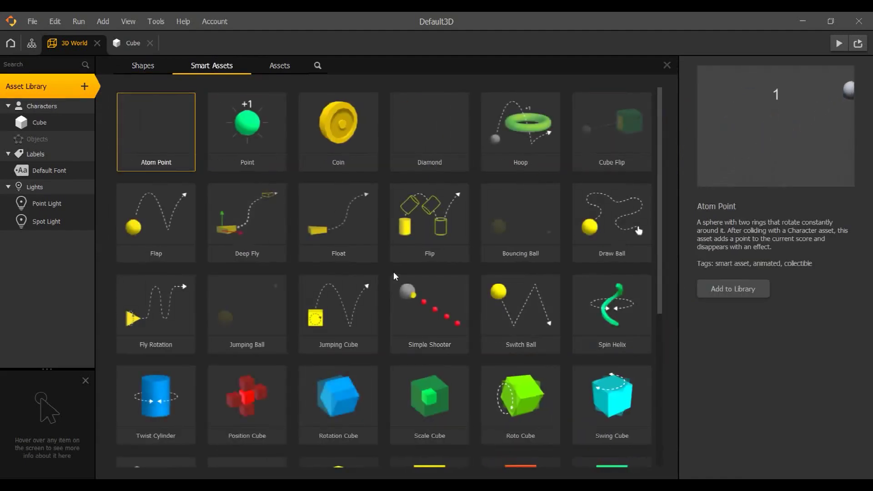
scroll(394, 272, "down", 3)
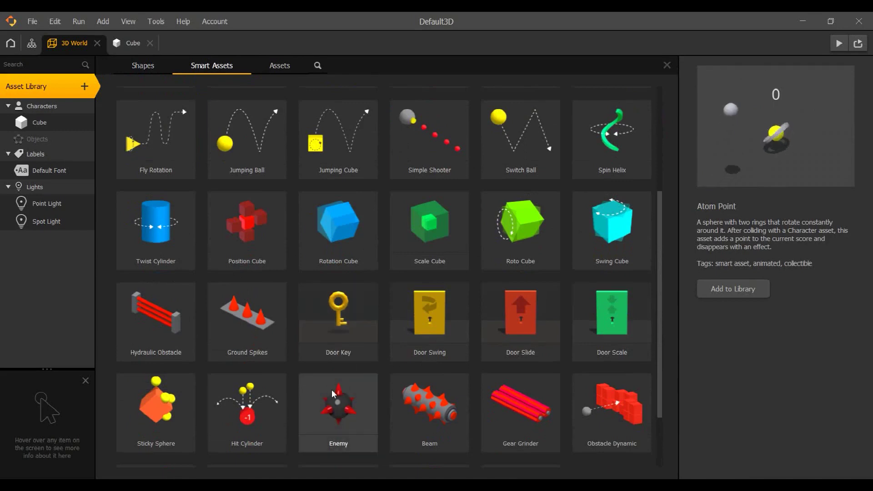
left_click(336, 413)
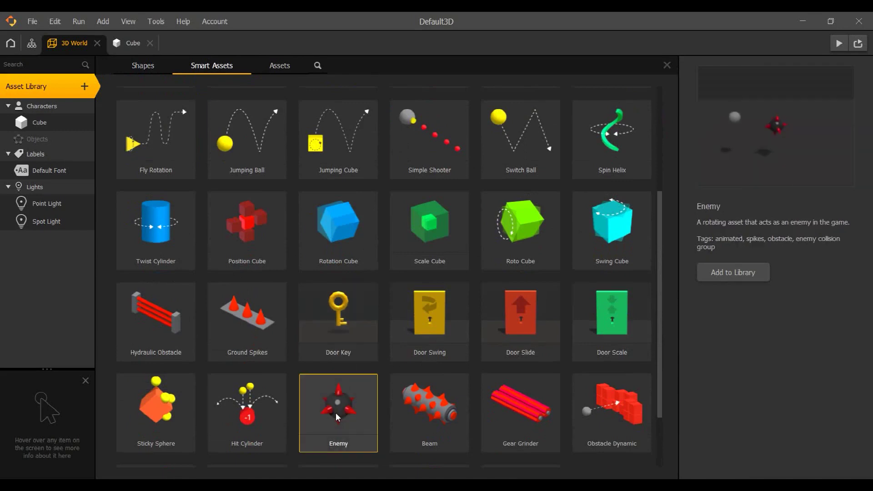
left_click(735, 272)
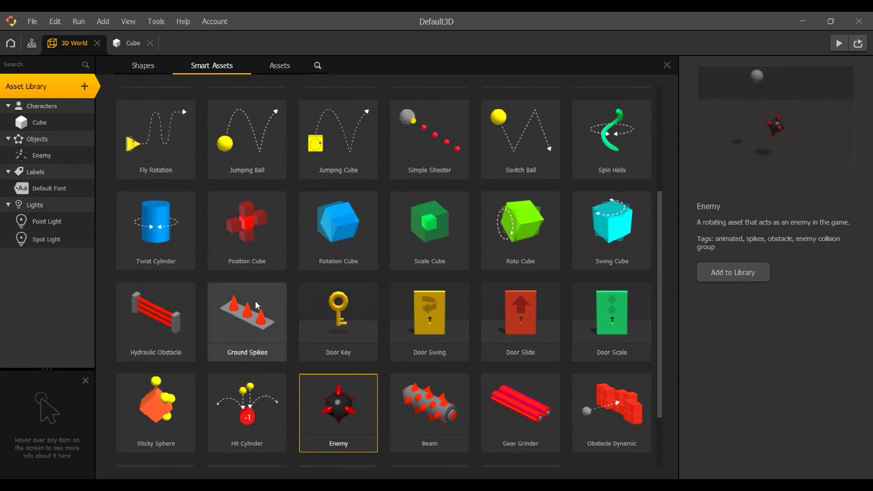
left_click(254, 328)
left_click(733, 272)
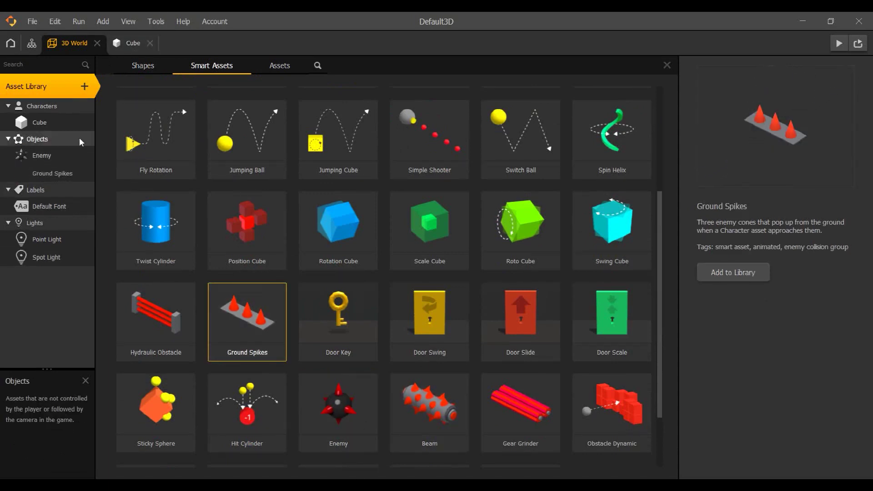
left_click(45, 86)
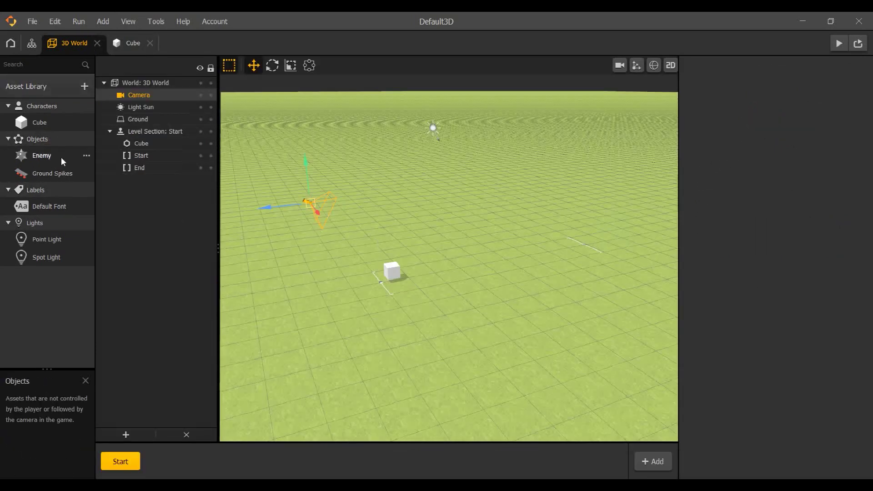
Place an Enemy and a Ground Spikes object ahead of the cube and raise the Enemy to a Y position of about 1.28.
left_click_drag(61, 157, 495, 232)
left_click(439, 238)
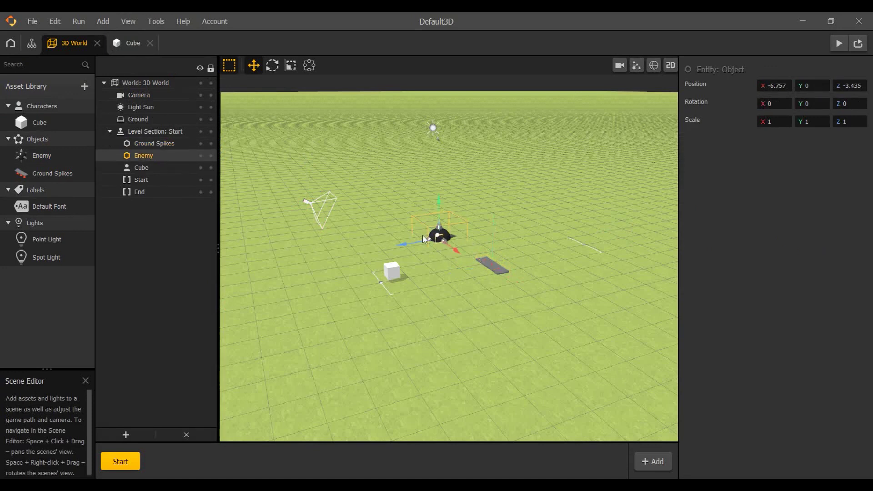
left_click_drag(439, 200, 437, 185)
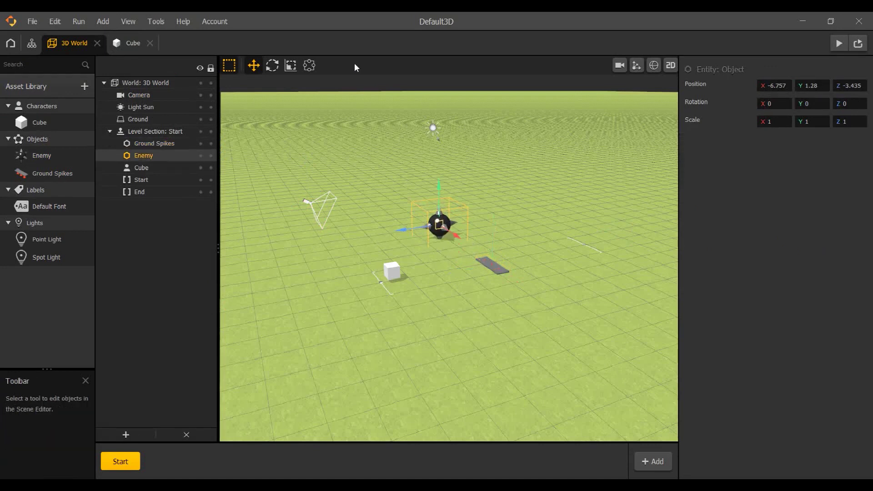
Scale the Enemy uniformly to about 0.417 and move it to about X 0.89, Z -2.12, in front of the cube.
left_click(290, 65)
left_click_drag(437, 233, 372, 225)
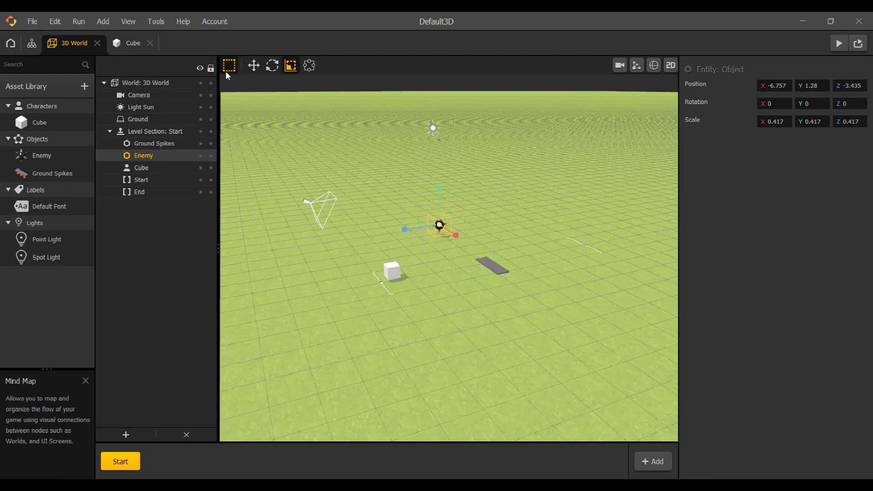
left_click(253, 65)
left_click_drag(457, 237, 489, 248)
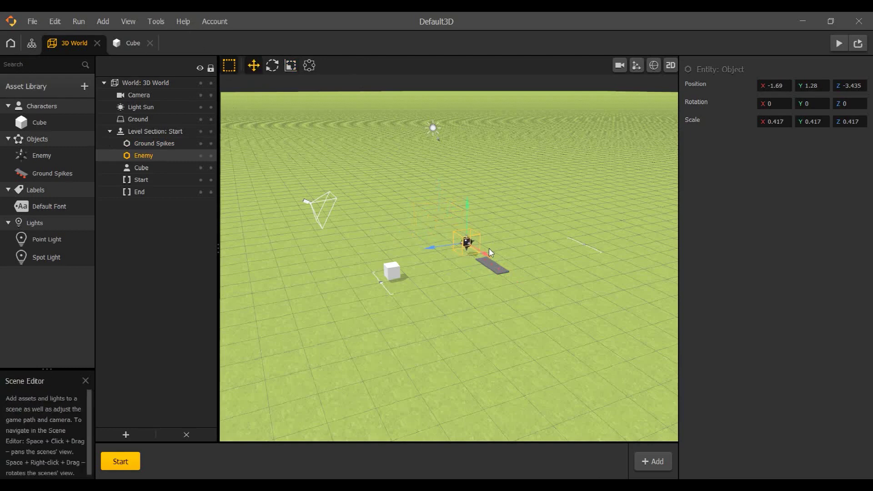
left_click_drag(388, 255, 439, 262)
Move the Ground Spikes farther along the cube's path to about X -0.93, Z -9.03.
left_click(508, 274)
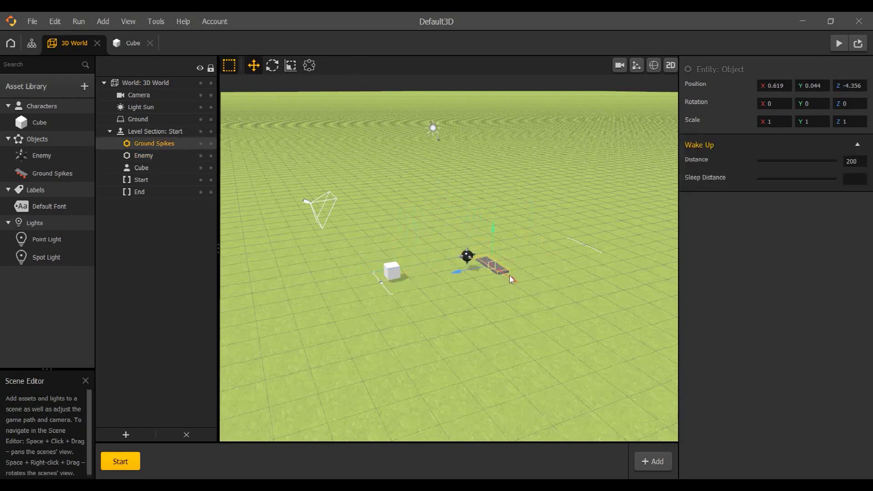
left_click_drag(516, 282, 529, 285)
left_click_drag(470, 281, 555, 258)
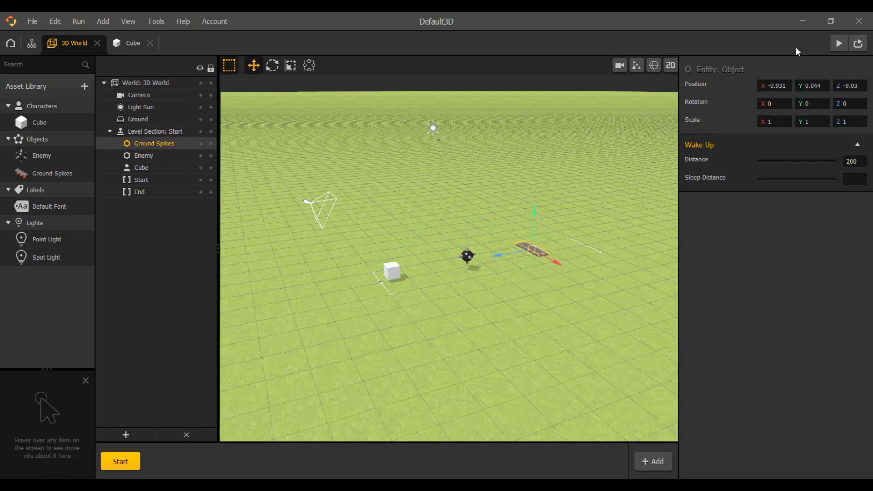
Preview the game to check how the cube meets the Enemy and Ground Spikes, and close the preview.
left_click(839, 43)
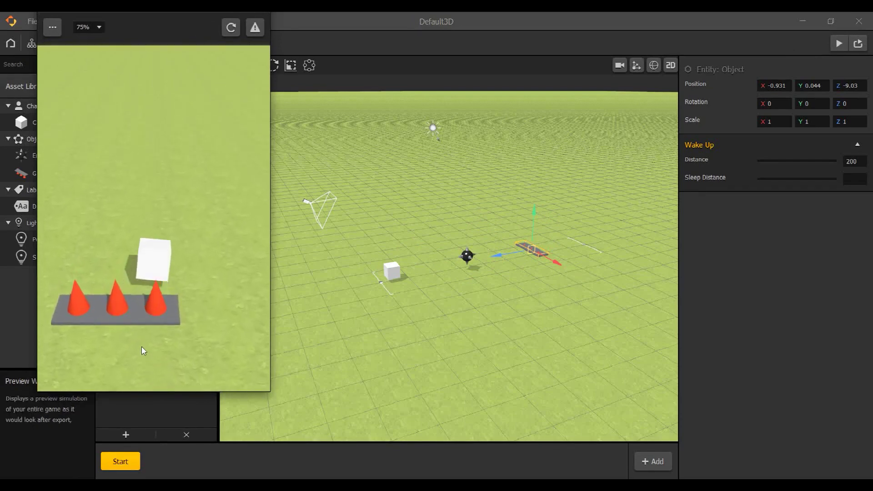
left_click(262, 15)
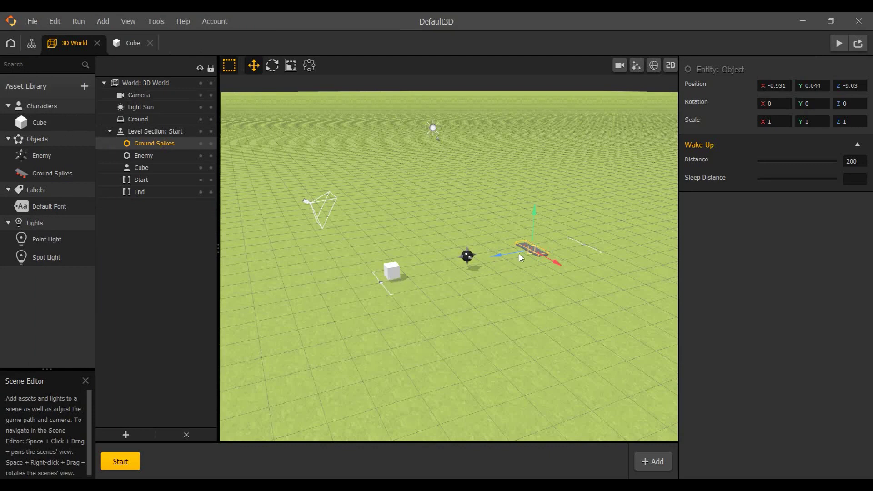
Lower the Enemy to a Y position of about 0.94 and nudge it along the X axis.
left_click(467, 257)
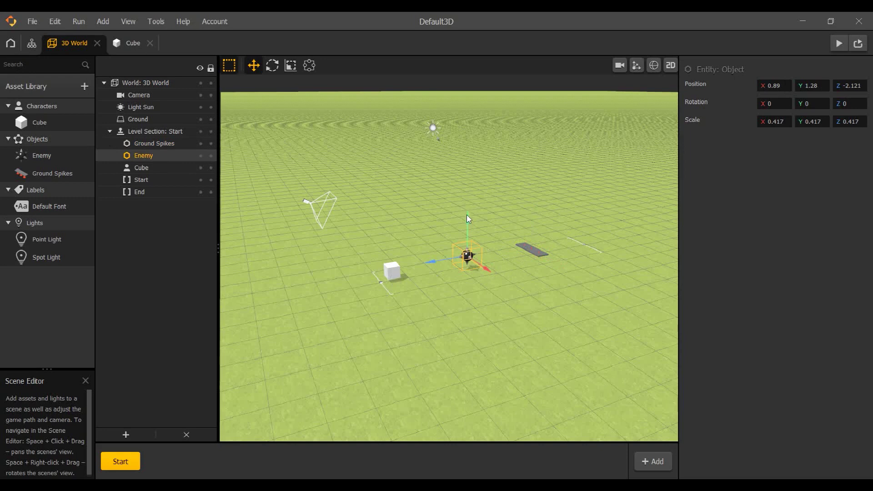
left_click_drag(467, 214, 467, 222)
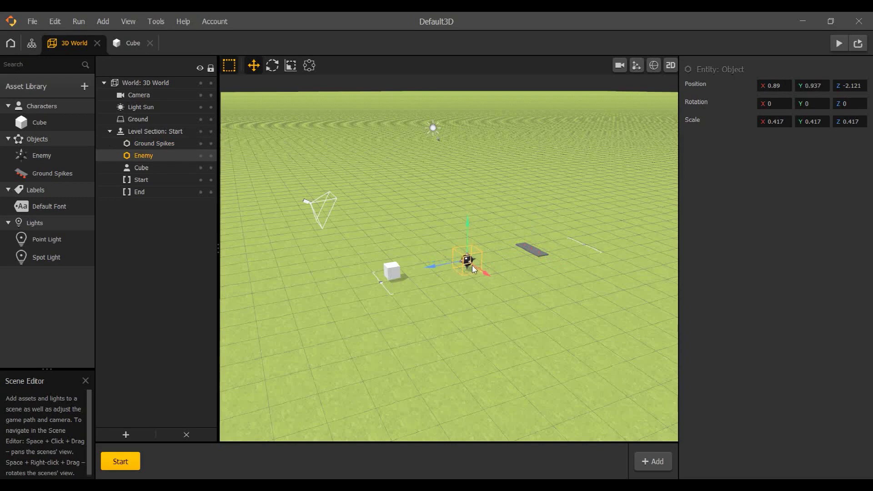
left_click_drag(491, 278, 487, 268)
Add an If Collide node below Start in the Cube's node map and connect Start's Created output to it.
double_click(45, 121)
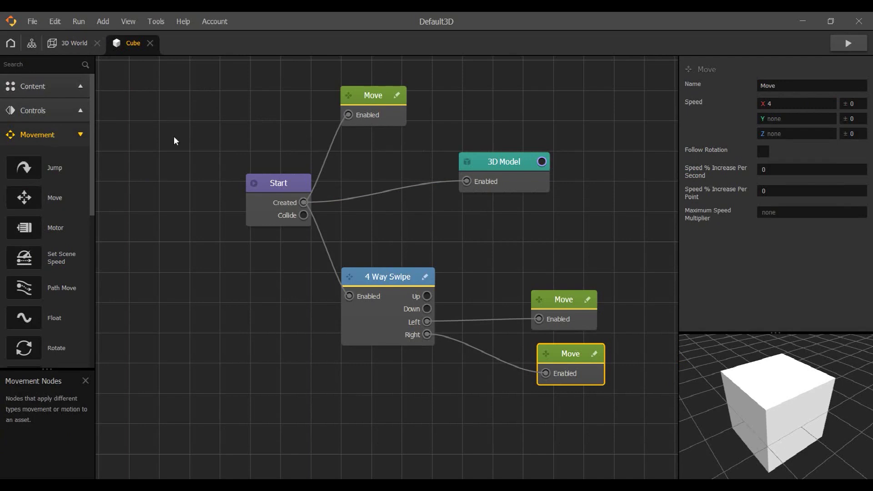
left_click(50, 138)
left_click(48, 162)
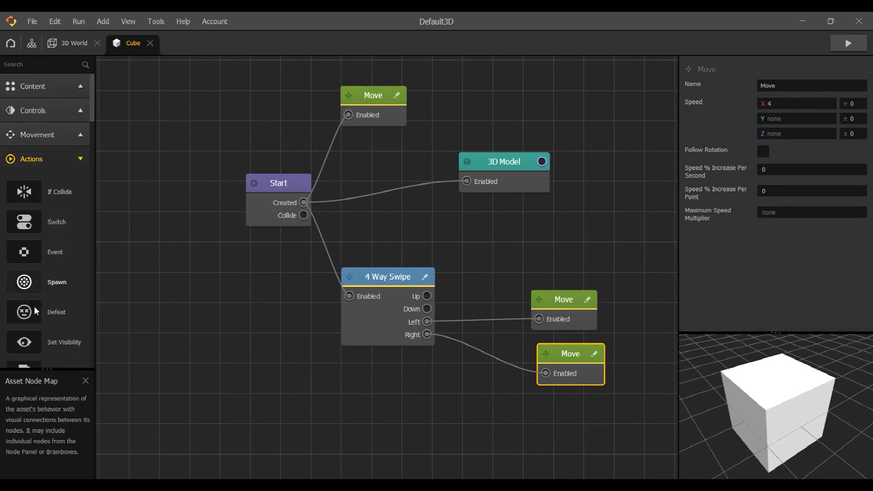
scroll(33, 307, "down", 5)
scroll(32, 307, "down", 6)
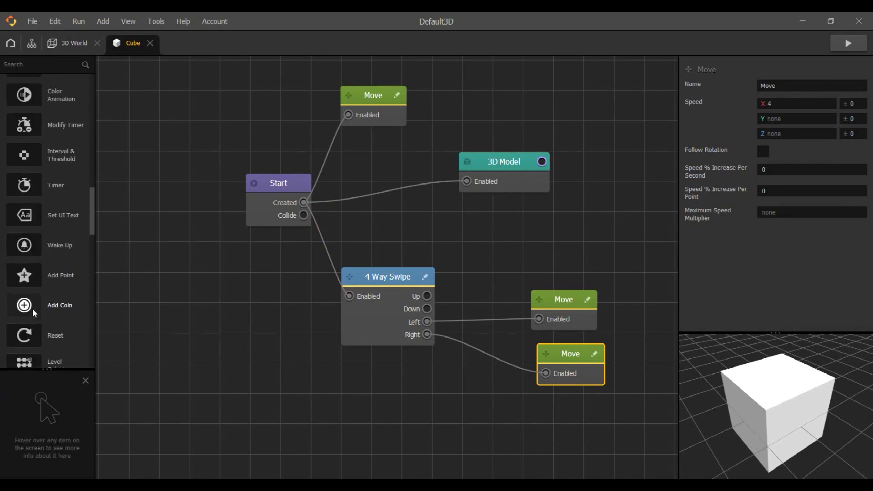
scroll(32, 309, "up", 5)
scroll(31, 308, "up", 5)
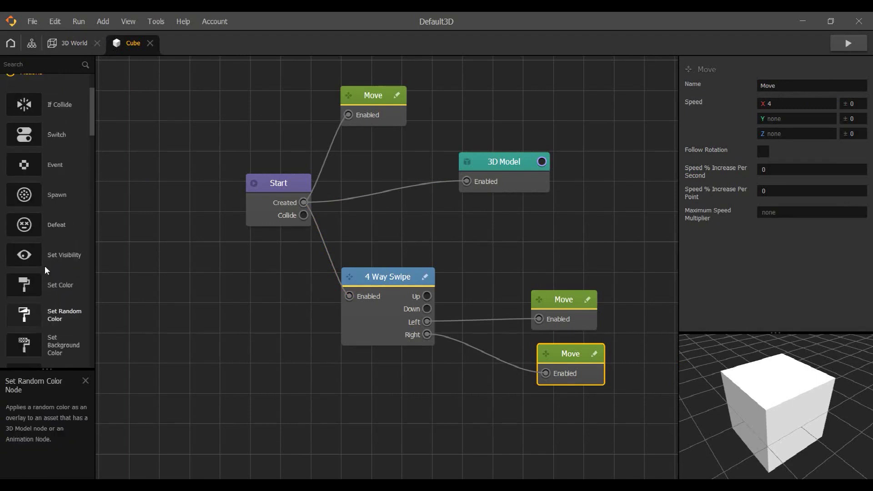
left_click_drag(27, 107, 359, 372)
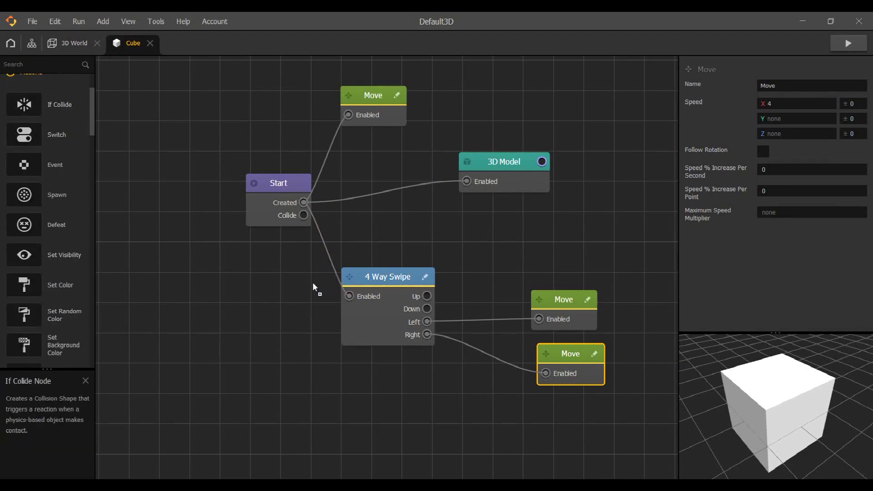
left_click_drag(313, 285, 235, 310)
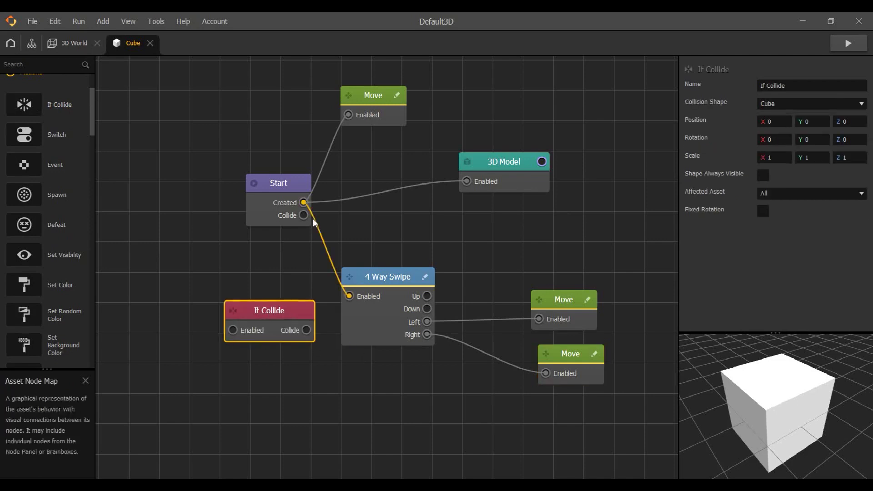
left_click_drag(303, 203, 233, 331)
left_click_drag(268, 335, 264, 368)
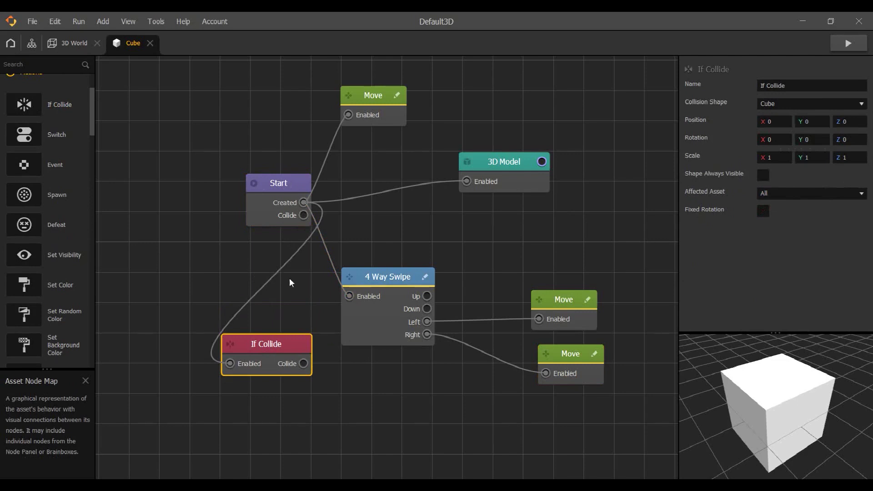
Set the If Collide node's Affected Asset to Enemy and shift the node lower in the map.
mouse_move(277, 345)
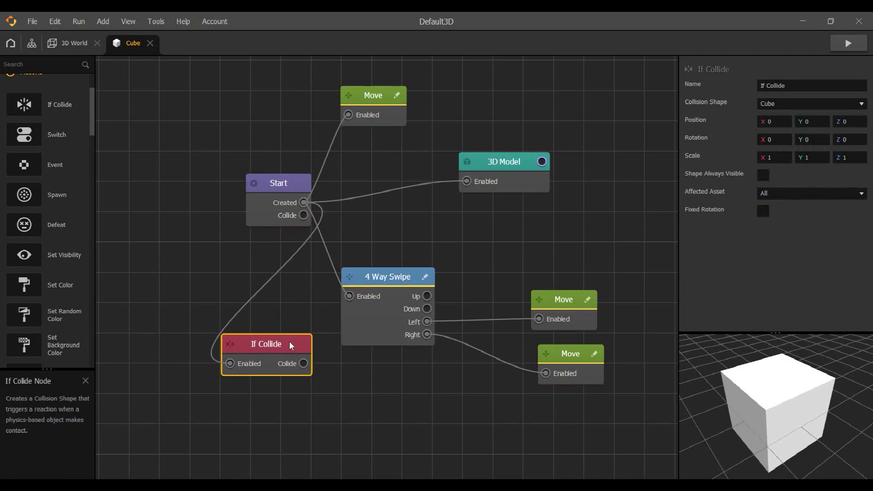
left_click(799, 196)
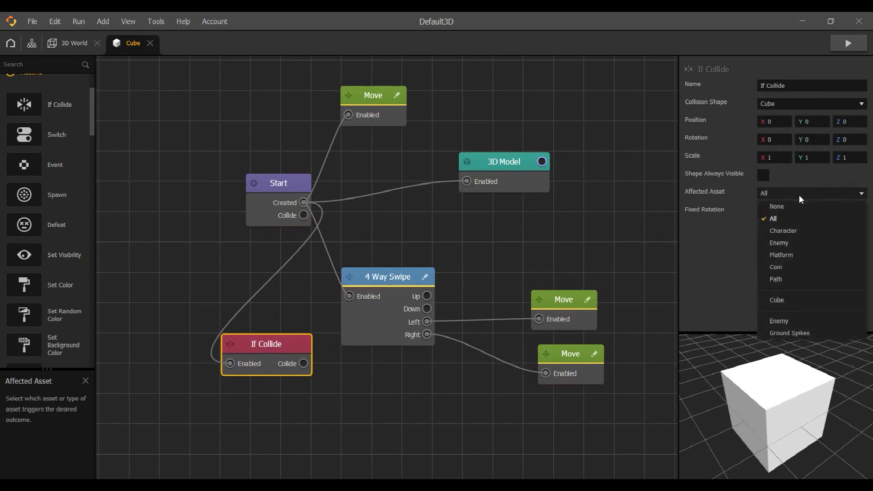
left_click(824, 244)
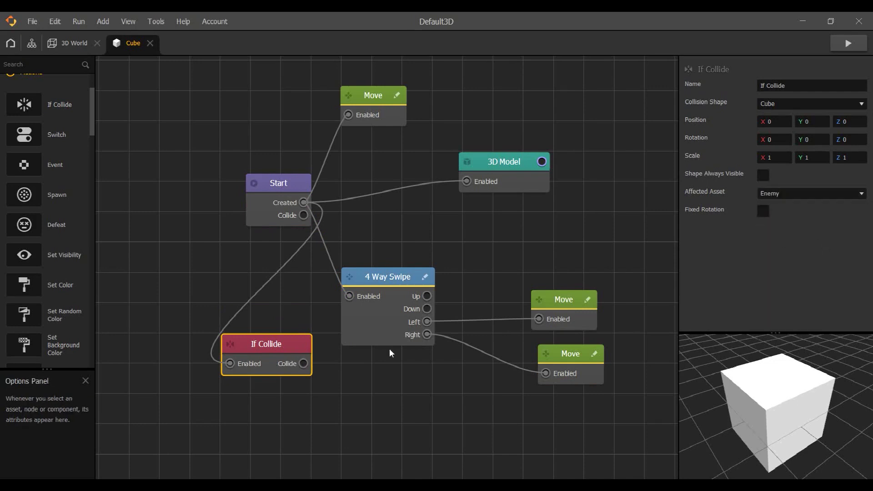
left_click_drag(272, 341, 286, 374)
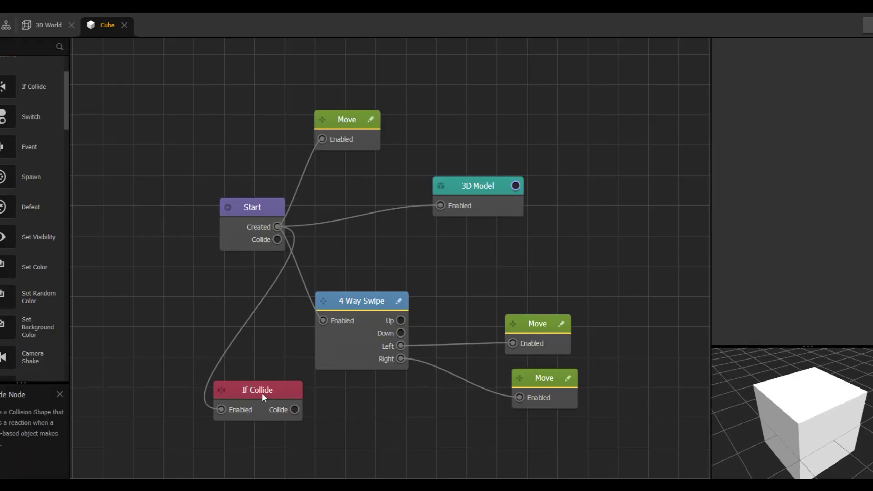
left_click_drag(262, 393, 279, 392)
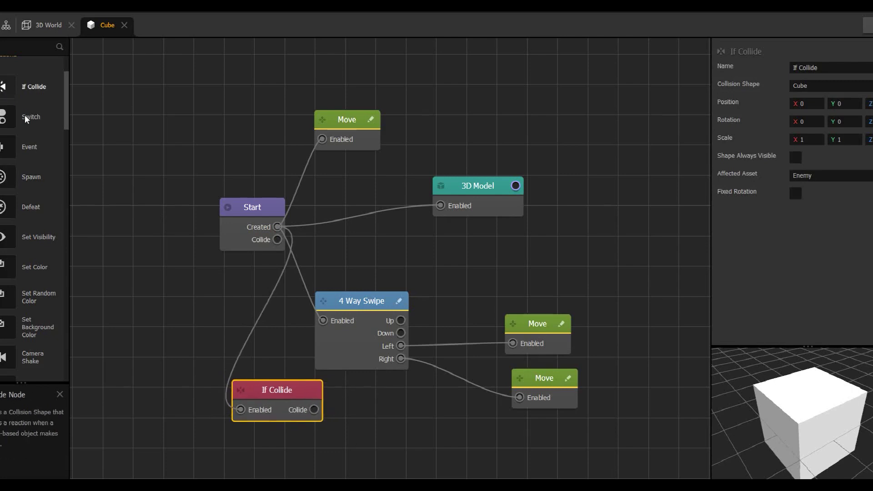
Search the node library for "ev" and add an Event node below the 4 Way Swipe node in the Cube's node map.
scroll(29, 159, "up", 2)
left_click(12, 142)
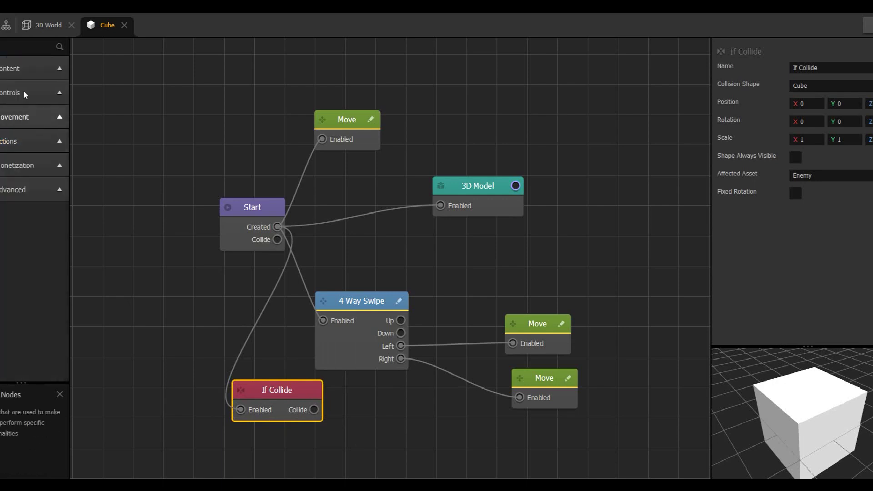
left_click(20, 144)
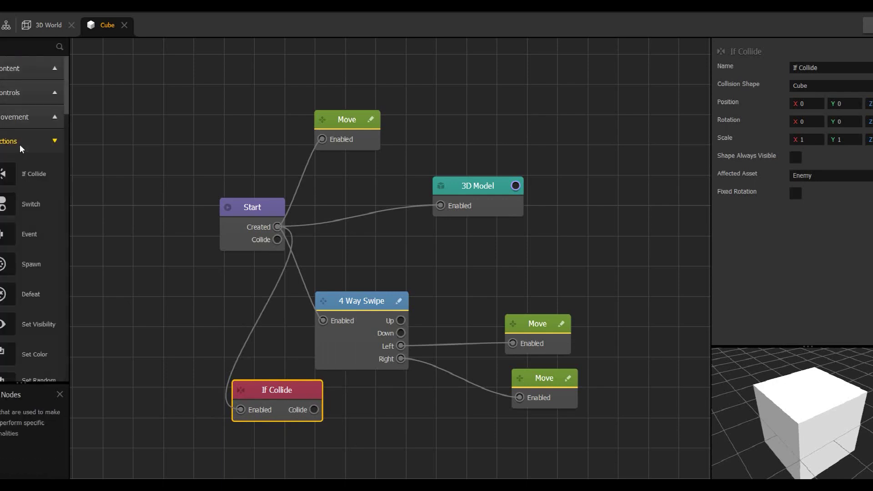
left_click(23, 119)
scroll(46, 233, "down", 5)
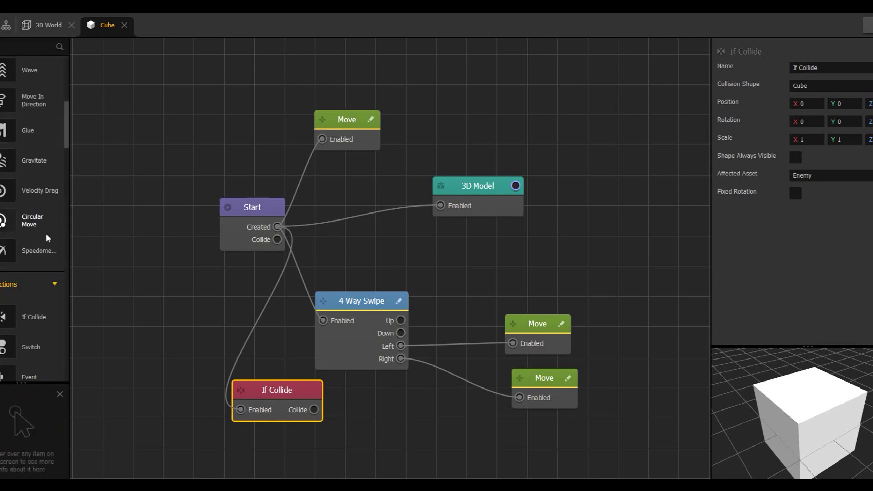
scroll(45, 233, "up", 5)
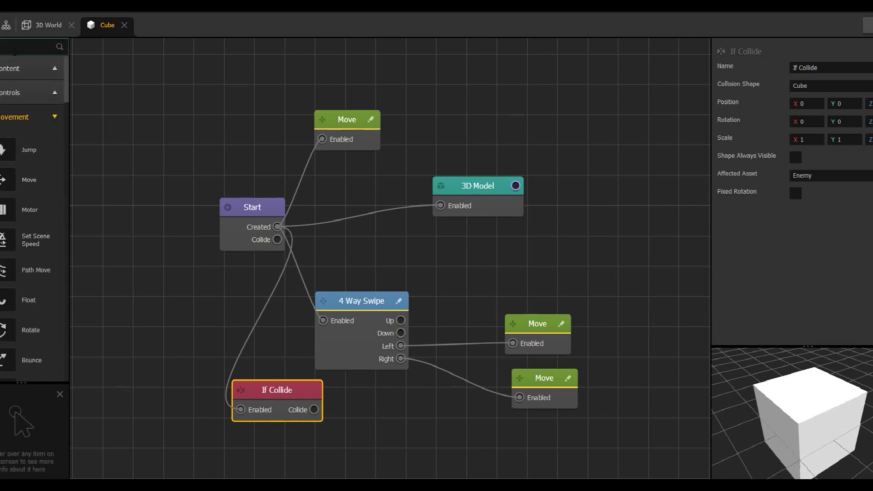
type("ev")
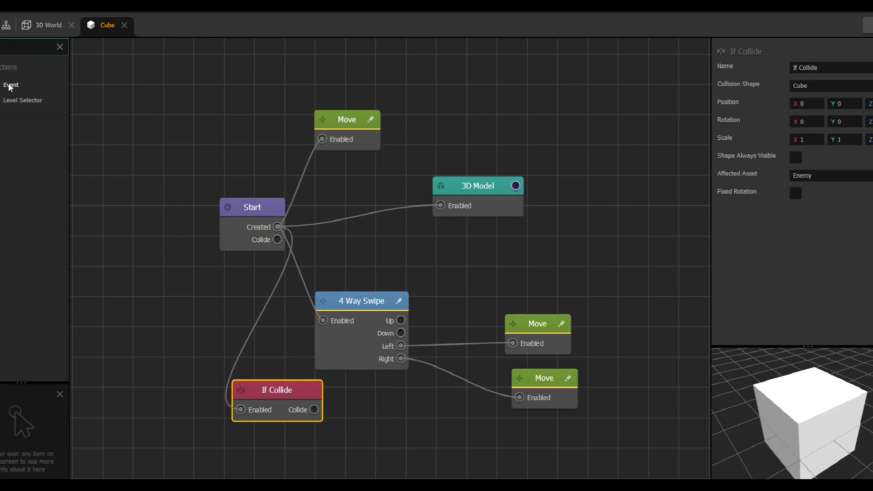
left_click_drag(9, 87, 388, 413)
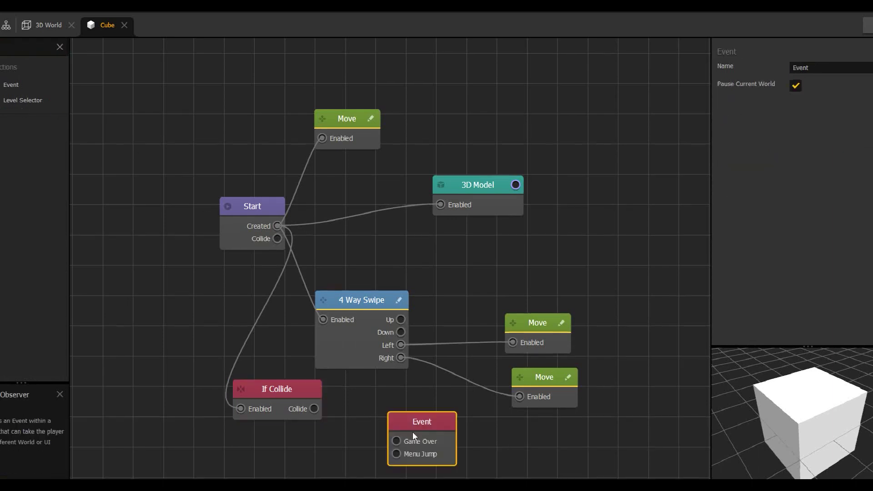
left_click(59, 47)
left_click(16, 115)
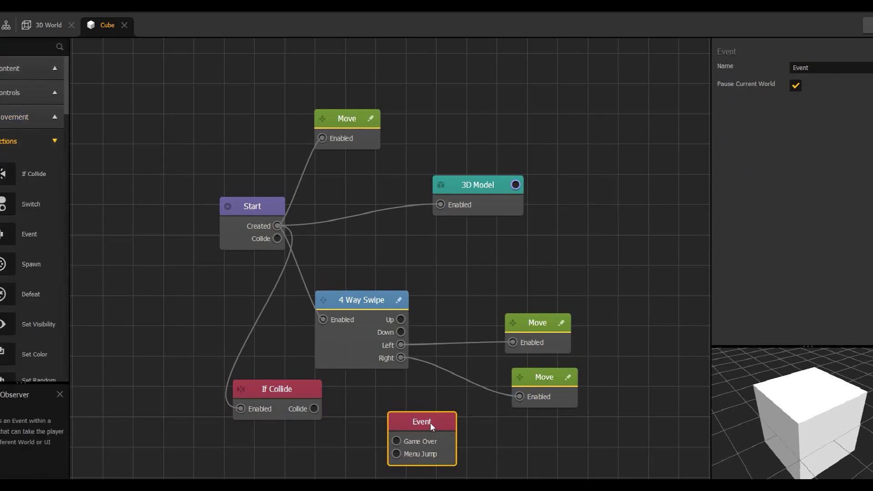
Connect If Collide's Collide output to the Event node's Menu Jump input and shift the Event node slightly higher.
left_click_drag(430, 421, 439, 415)
left_click(288, 391)
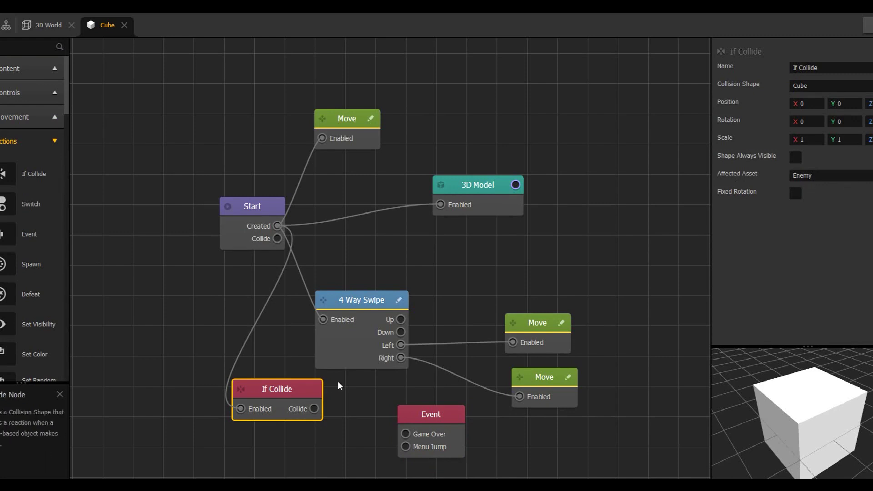
left_click_drag(314, 409, 405, 447)
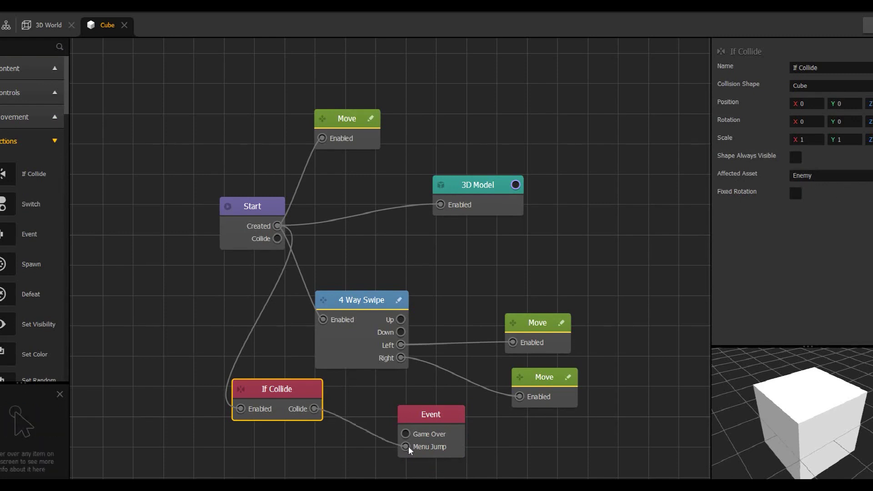
left_click_drag(437, 412, 432, 406)
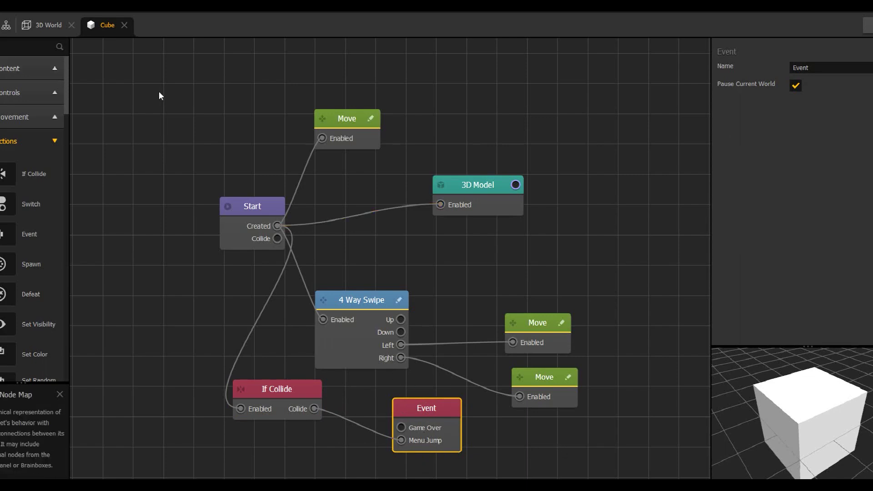
Add a UI Screen below 3D World in the game's main mind map and rename it "GameOver Screen".
left_click(6, 25)
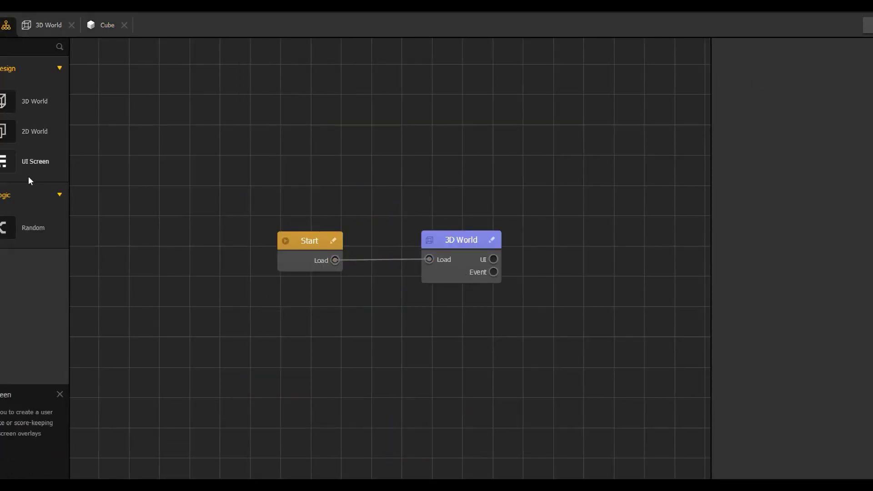
left_click_drag(183, 233, 459, 314)
left_click(860, 68)
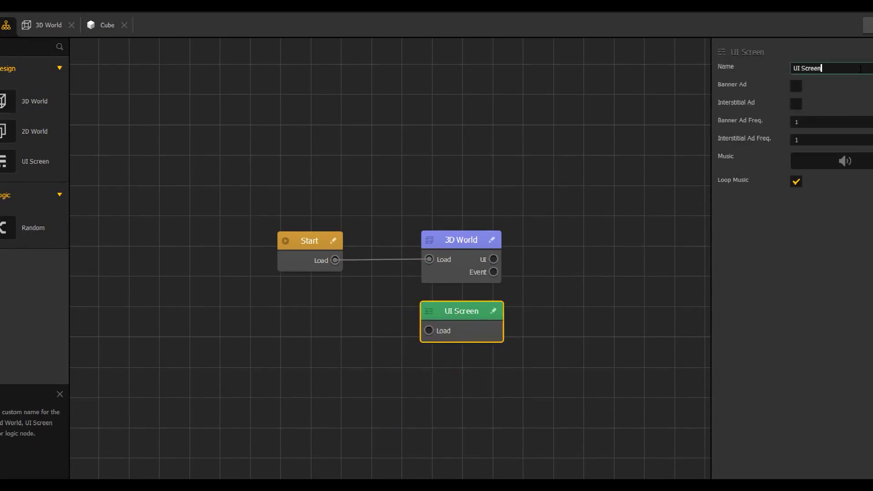
double_click(860, 68)
key("Left")
key("BackSpace")
key("BackSpace")
key("BackSpace")
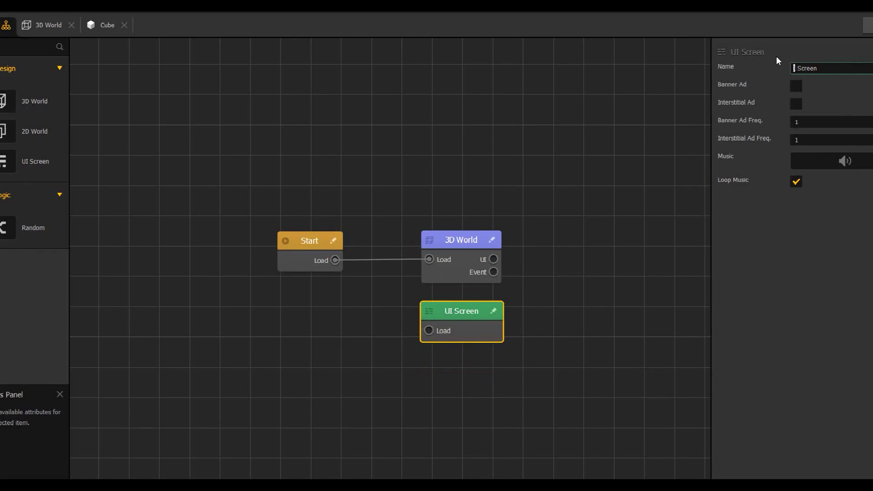
type("GameOver")
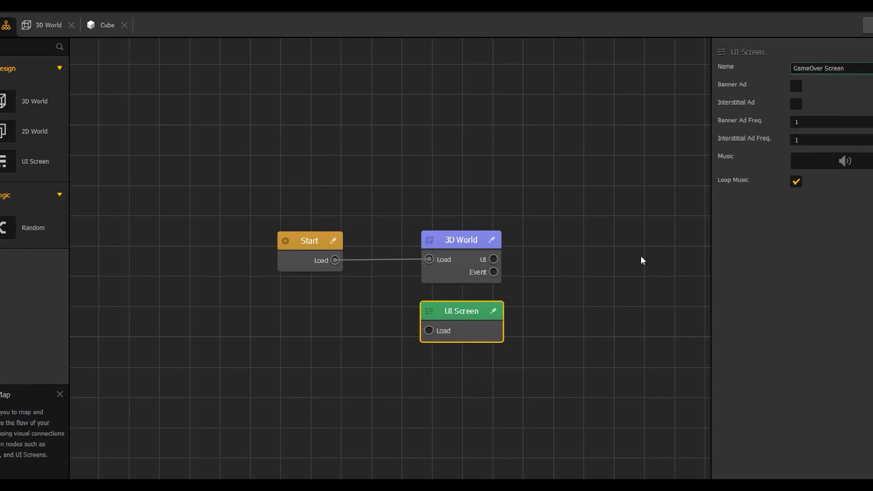
left_click(413, 321)
left_click_drag(487, 312, 490, 323)
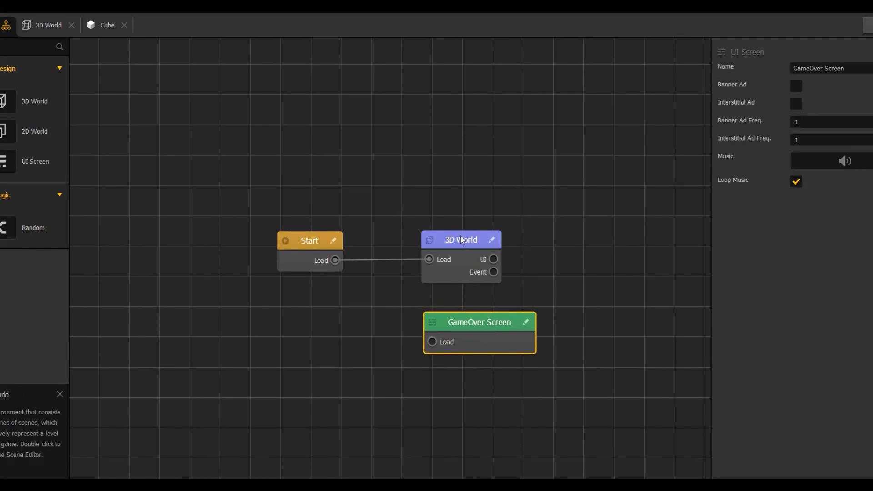
Line up Start, 3D World and GameOver Screen in a row, and connect 3D World's Event output to GameOver Screen's Load input.
left_click_drag(312, 241, 272, 224)
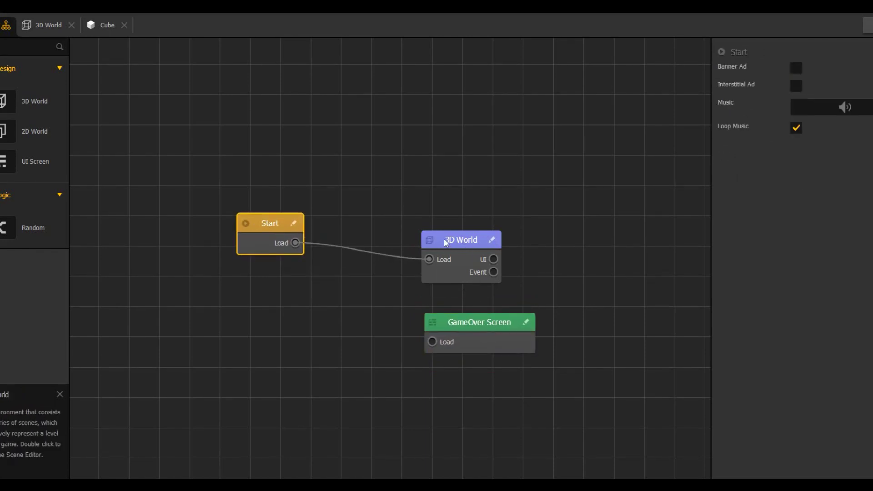
left_click_drag(446, 242, 403, 227)
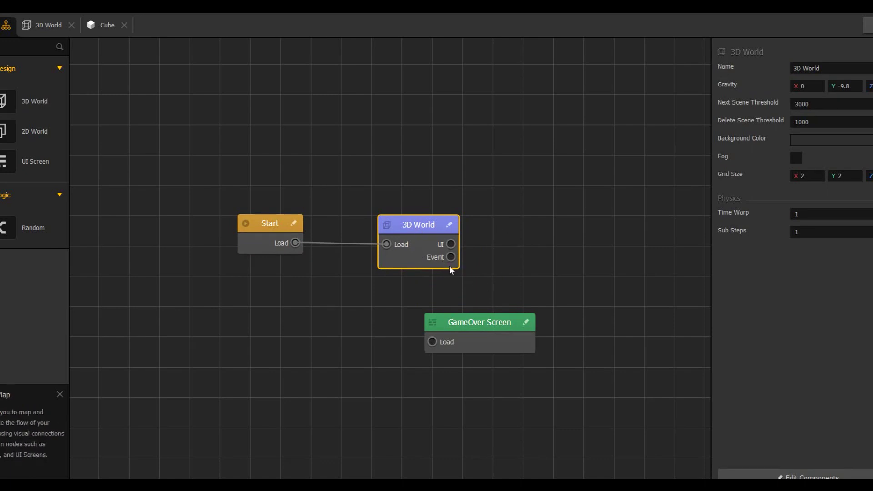
left_click_drag(450, 257, 567, 235)
left_click(578, 236)
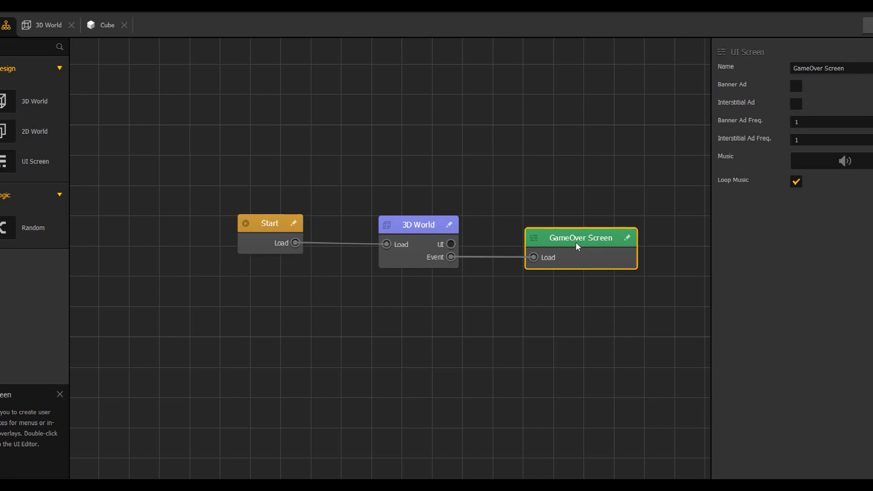
Open GameOver Screen for editing and place a Default Font label near the screen's centre, at about X 303.
double_click(576, 241)
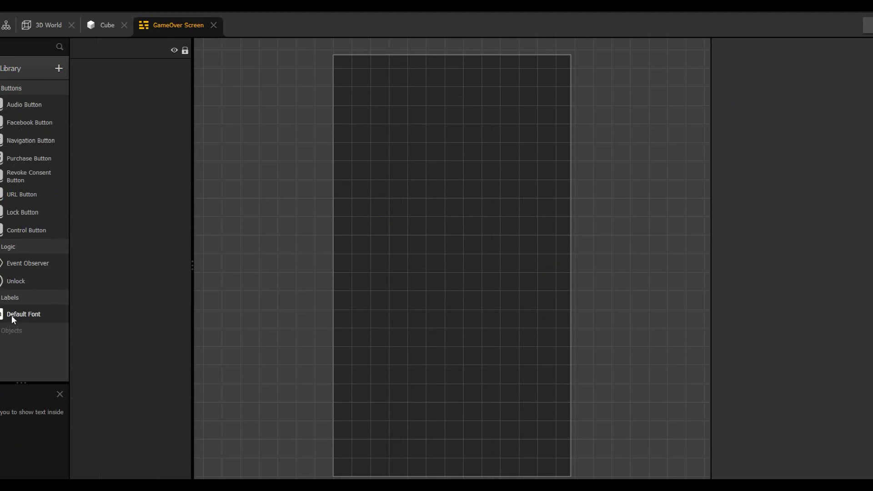
left_click_drag(12, 315, 445, 225)
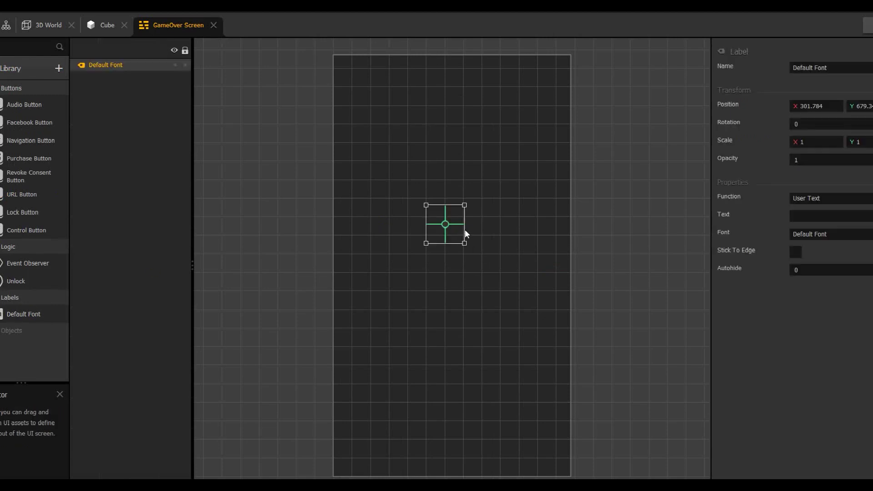
left_click(478, 231)
left_click(444, 230)
mouse_move(445, 225)
left_mouse_down()
mouse_move(450, 244)
mouse_move(445, 240)
left_mouse_up()
Set the label's text to "Game Over !" and move it along X to about 334.
left_click(820, 218)
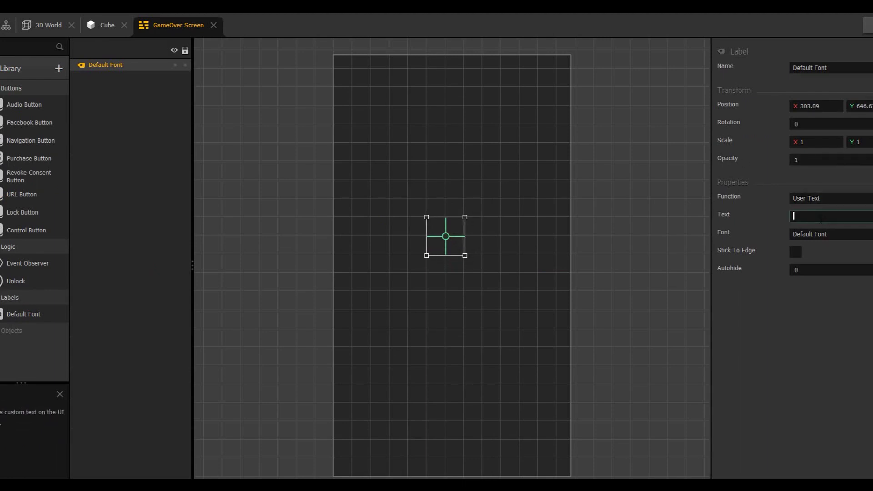
type("Gqame")
key("BackSpace")
key("BackSpace")
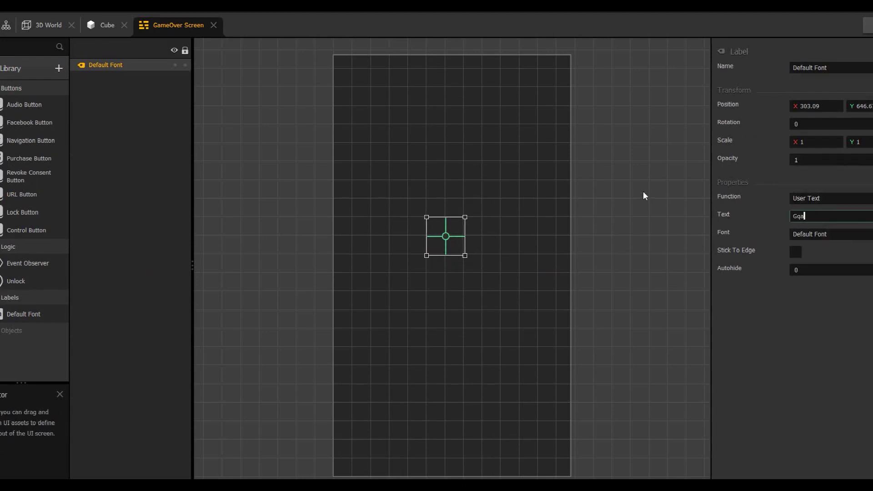
key("BackSpace")
key("BackSpace")
type("ame Over !")
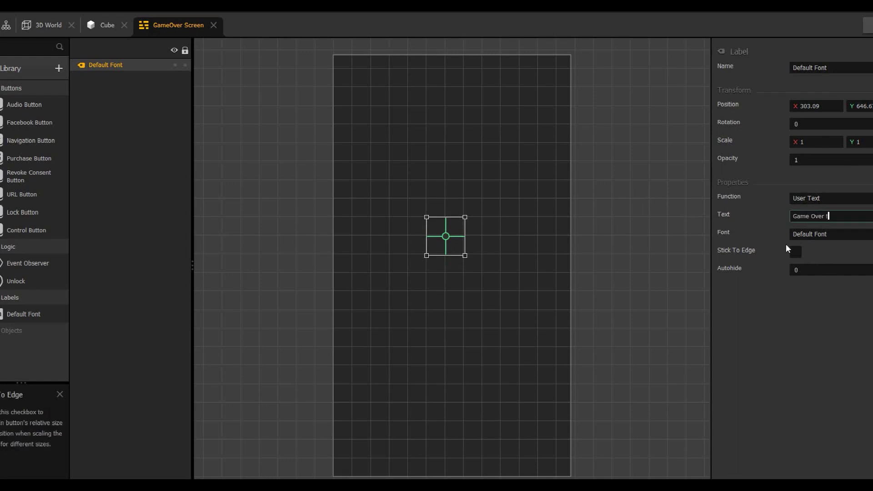
left_click(669, 230)
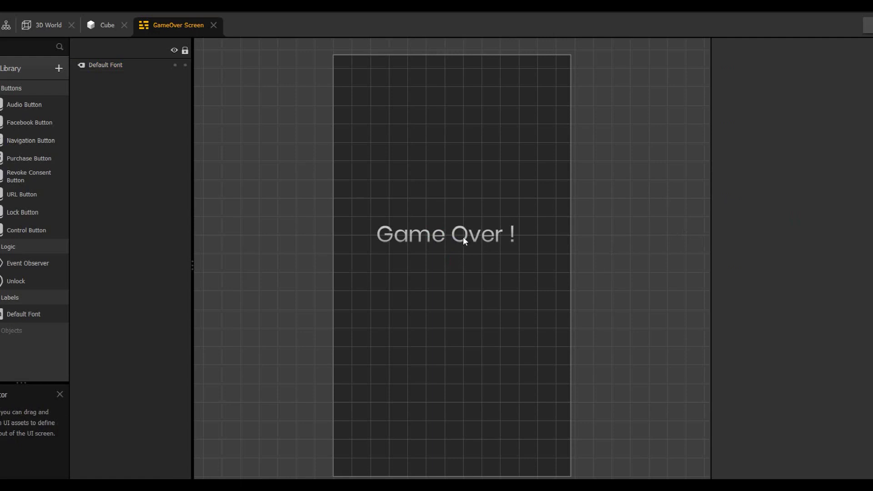
left_click_drag(483, 238, 489, 239)
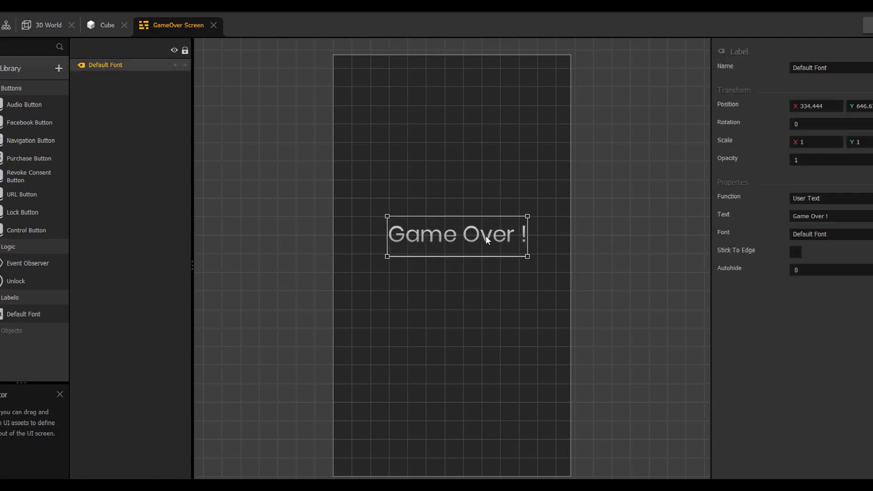
left_click(673, 214)
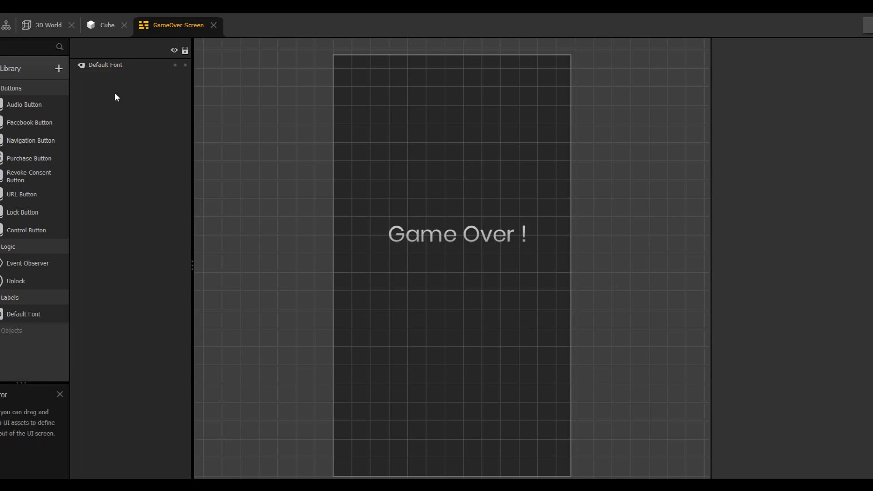
mouse_move(13, 283)
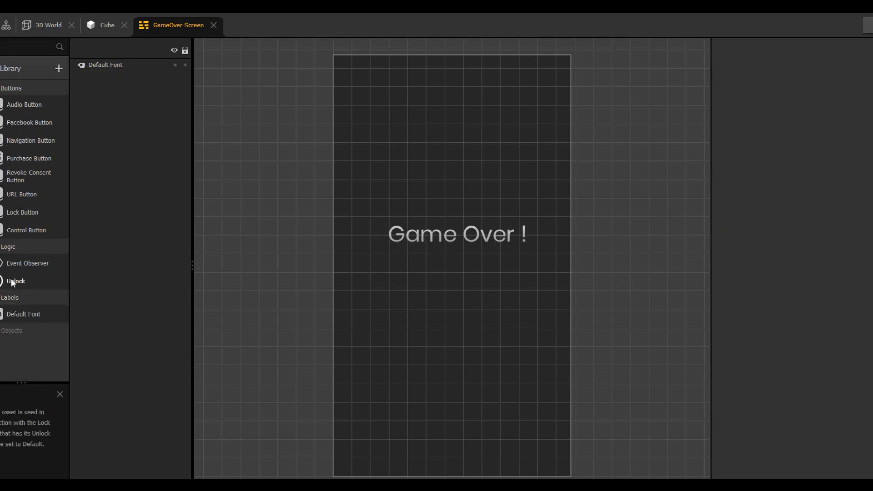
mouse_move(76, 240)
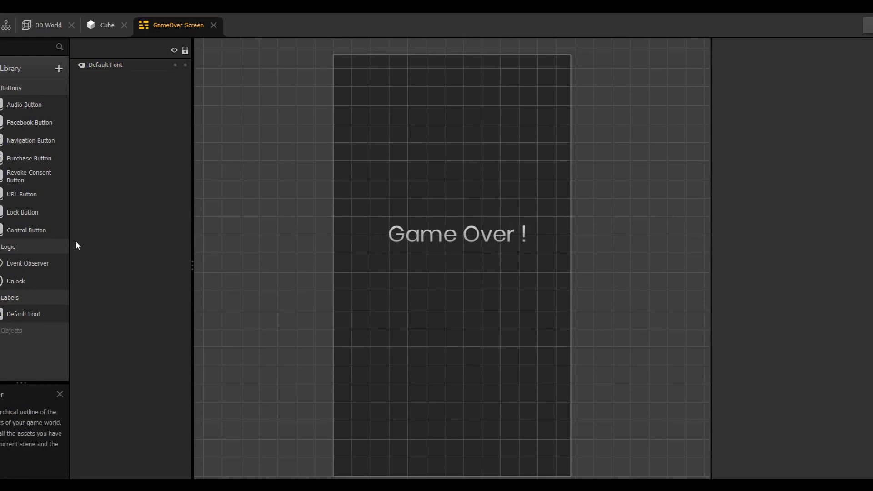
mouse_move(365, 116)
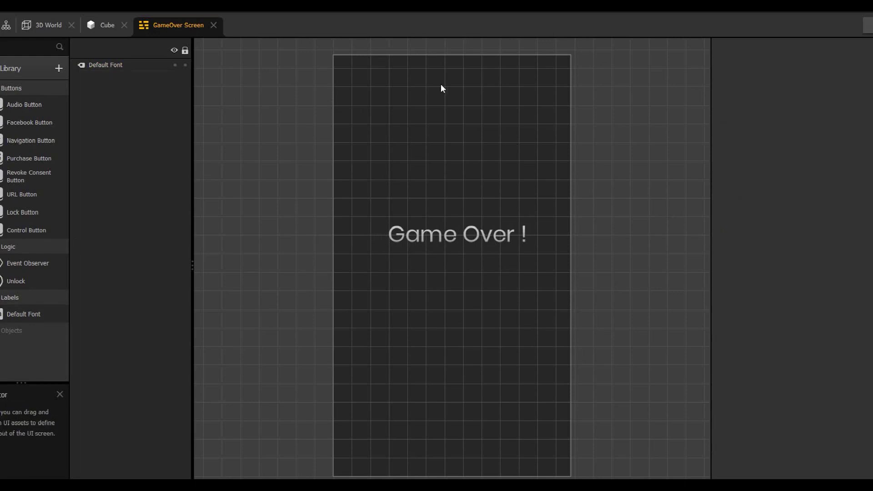
mouse_move(115, 87)
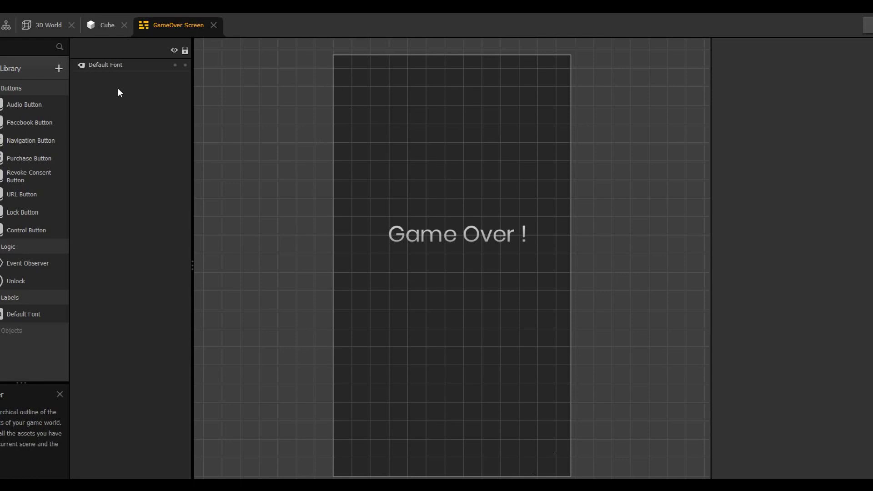
mouse_move(398, 82)
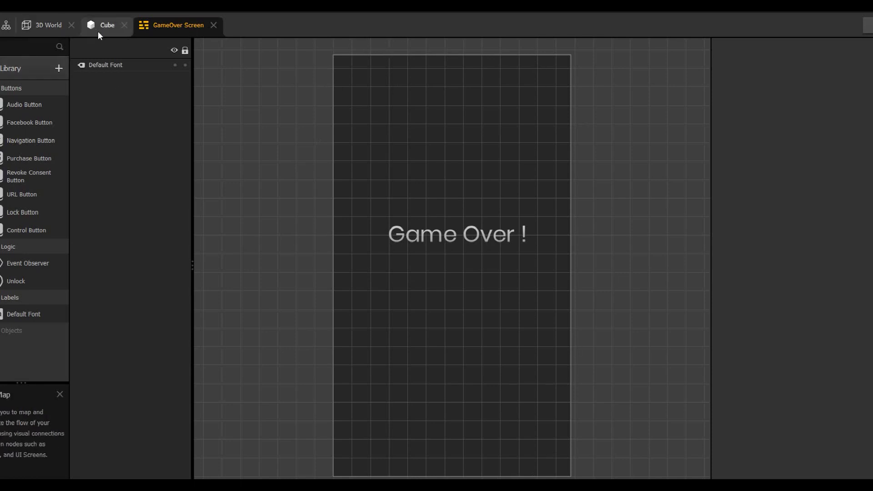
Review the mind map, 3D World and Cube node map, and preview the game to check the Enemy collision's Game Over screen.
left_click(8, 27)
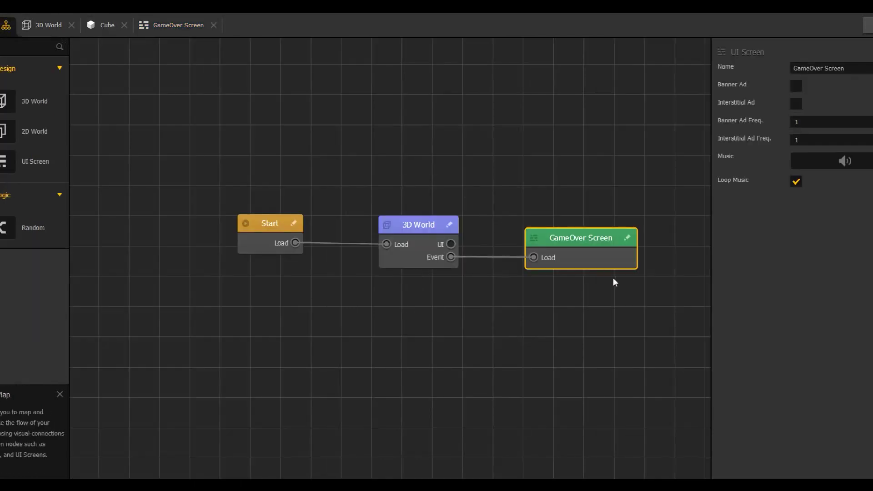
double_click(408, 230)
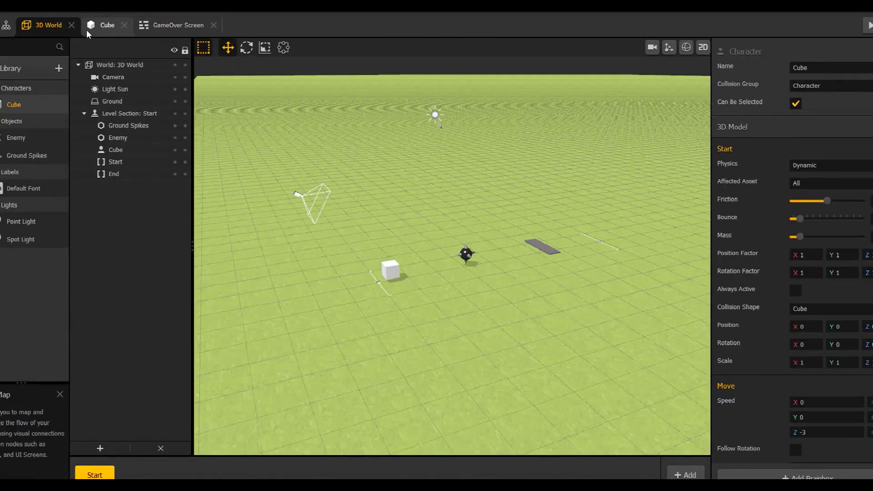
left_click(101, 29)
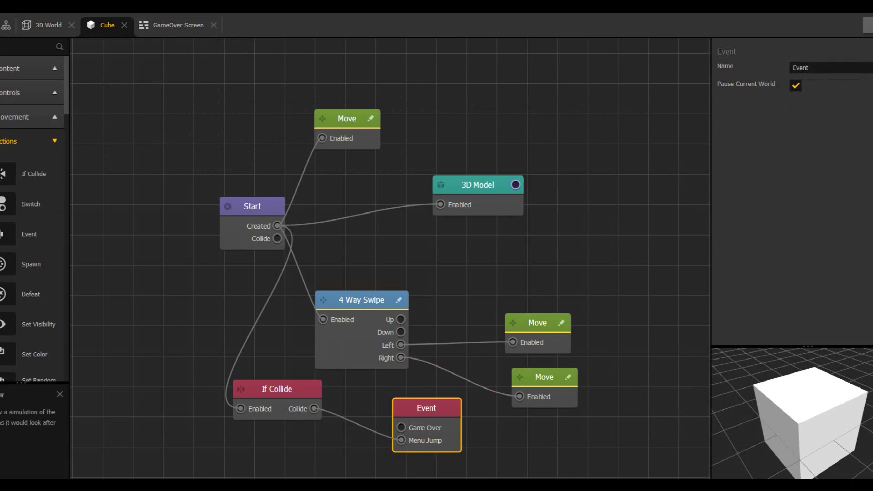
left_click(868, 25)
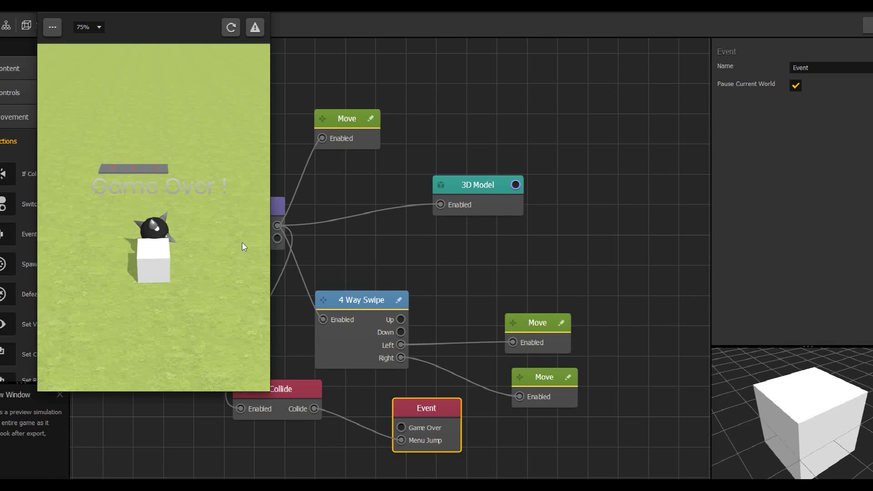
Return to GameOver Screen and place a Navigation Button below the "Game Over !" label, at about X 321, Y 496.
left_click(255, 11)
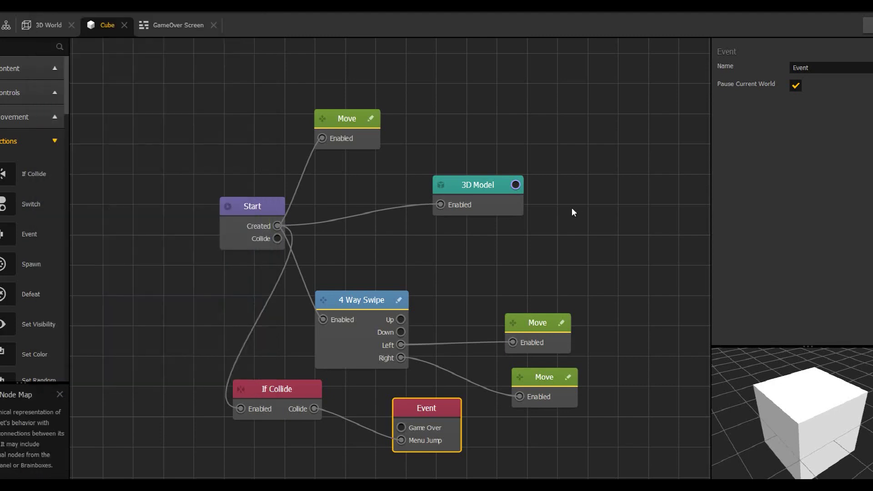
left_click(172, 24)
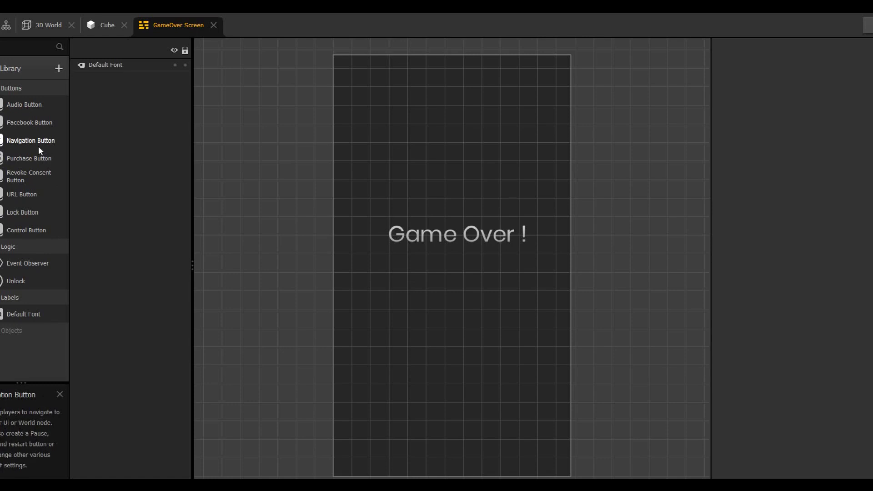
left_click_drag(38, 146, 454, 292)
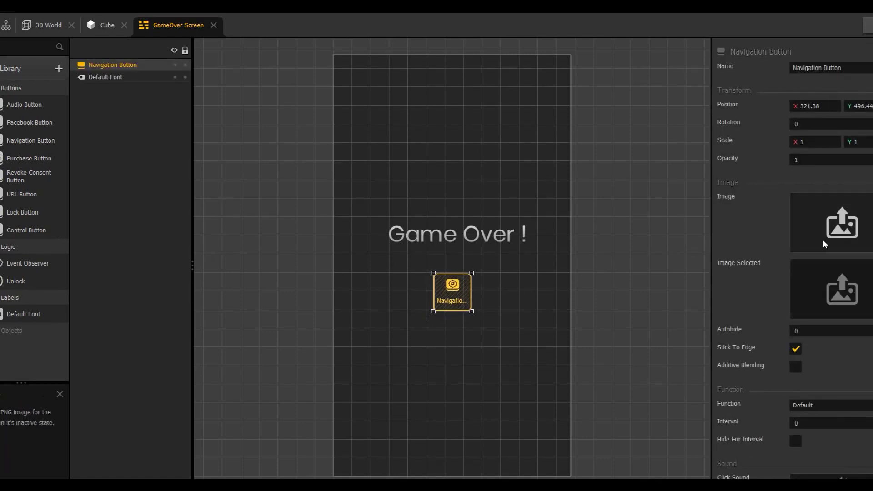
left_click(842, 222)
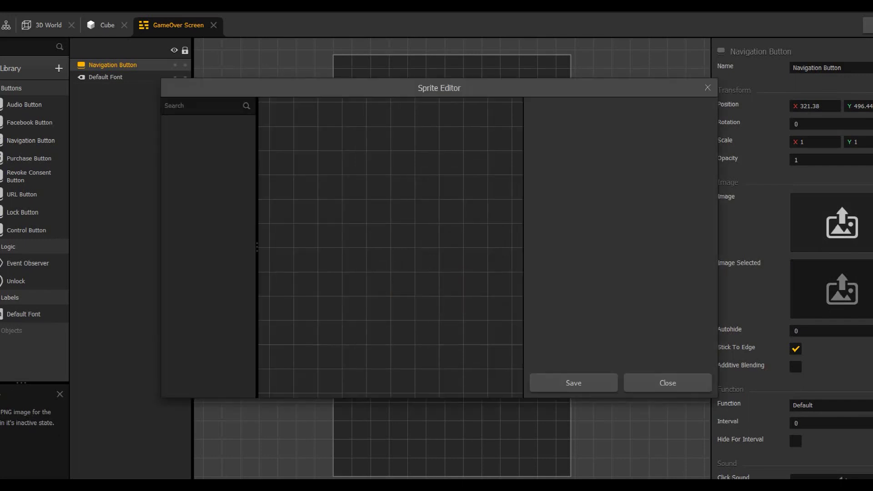
left_click(690, 383)
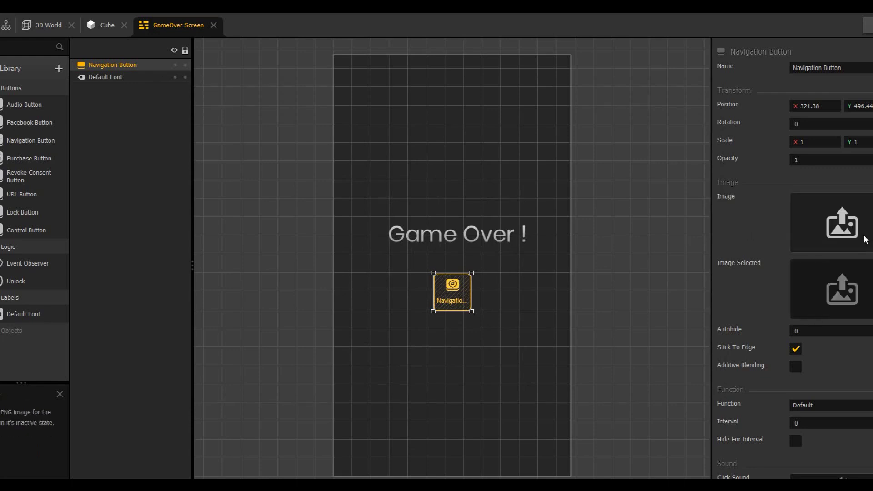
left_click(855, 223)
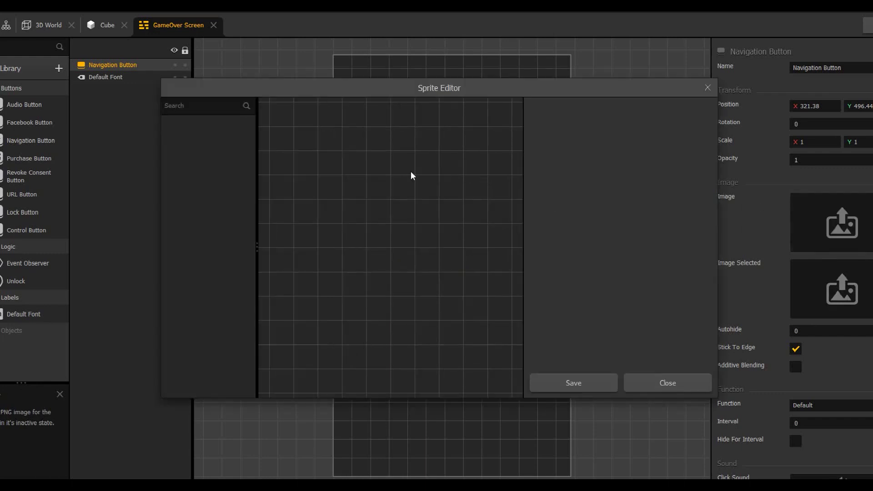
left_click(703, 90)
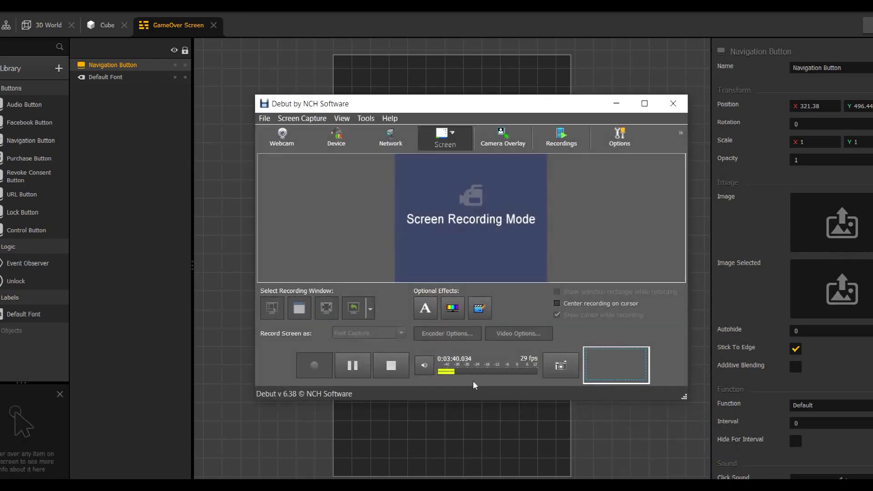
left_click(352, 370)
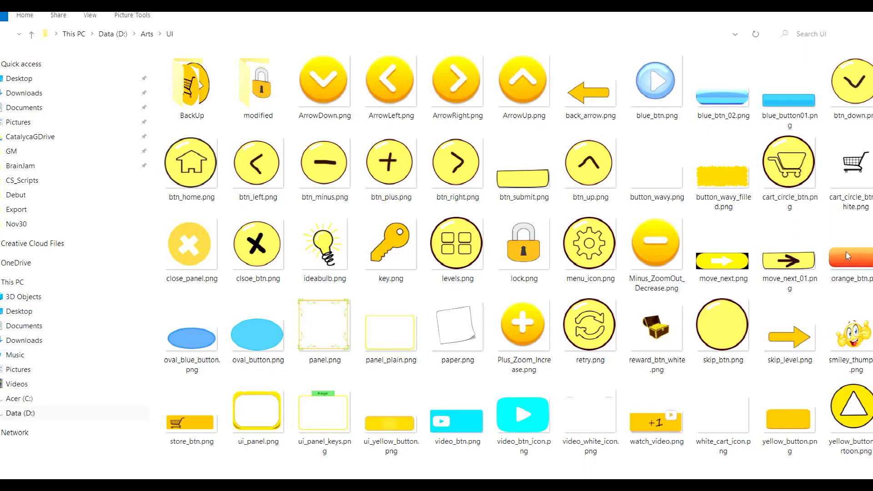
Assign orange_btn.png as the Navigation Button's image, widen it to an X scale of about 1.625, and position it near X 318, Y 506.
left_click_drag(847, 256, 833, 239)
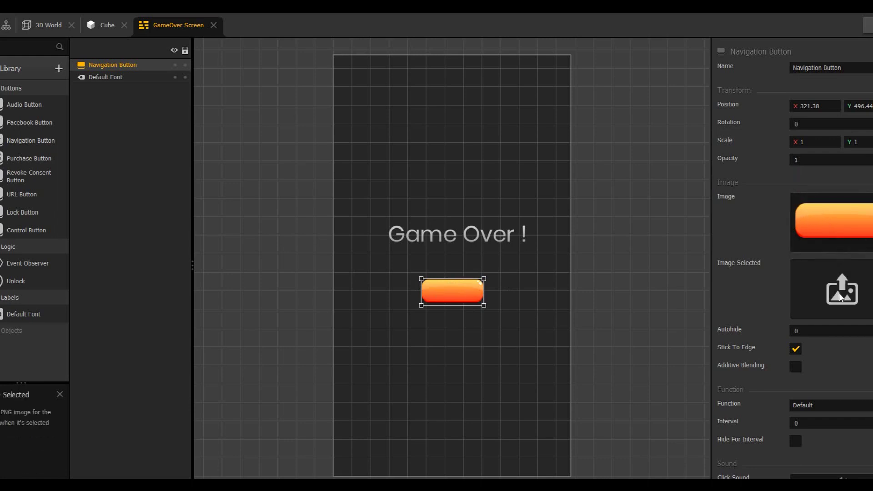
left_click_drag(453, 292, 501, 290)
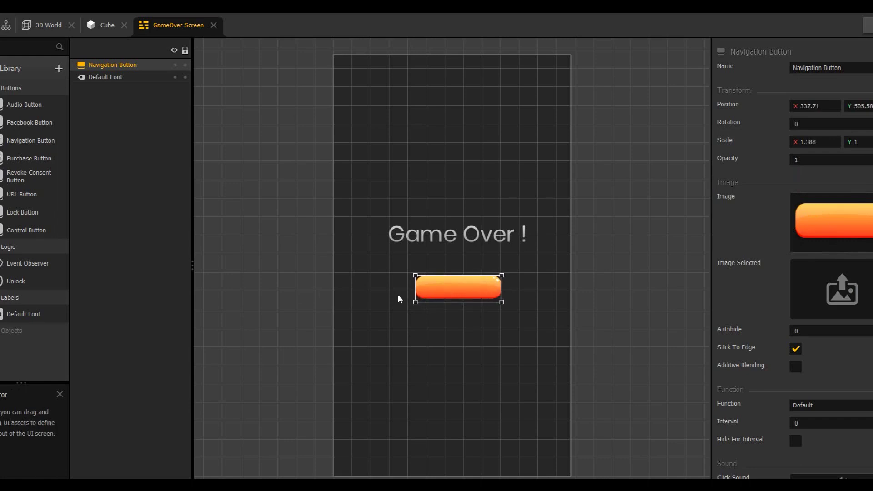
left_click(413, 289)
left_click(423, 294)
left_click_drag(412, 289, 402, 289)
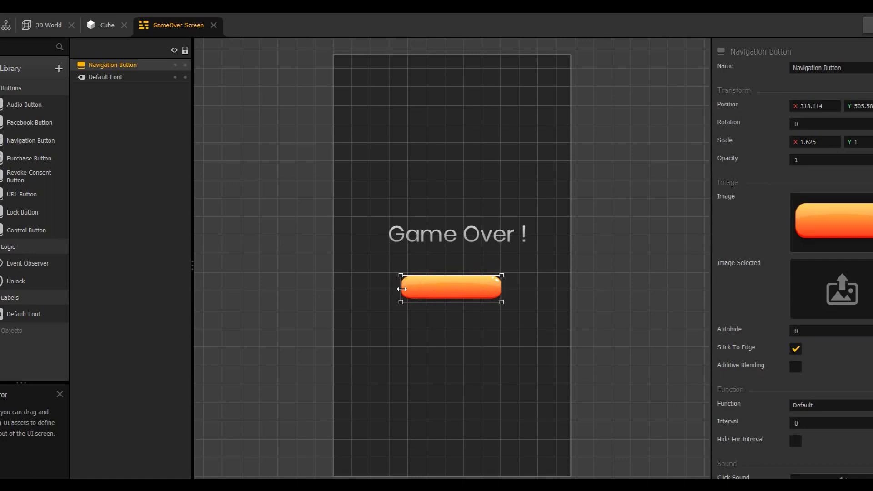
left_click(628, 297)
left_click(473, 286)
Set the Navigation Button's function to Restart.
scroll(746, 303, "down", 2)
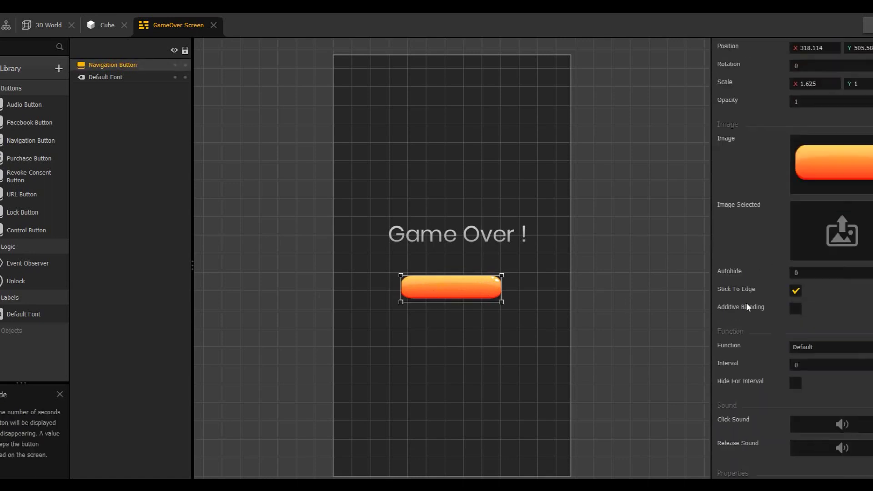
scroll(746, 304, "down", 1)
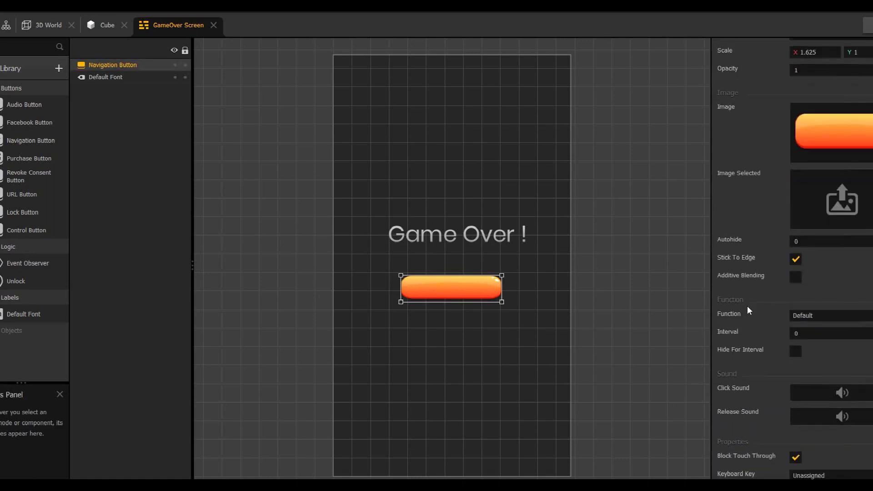
left_click(823, 318)
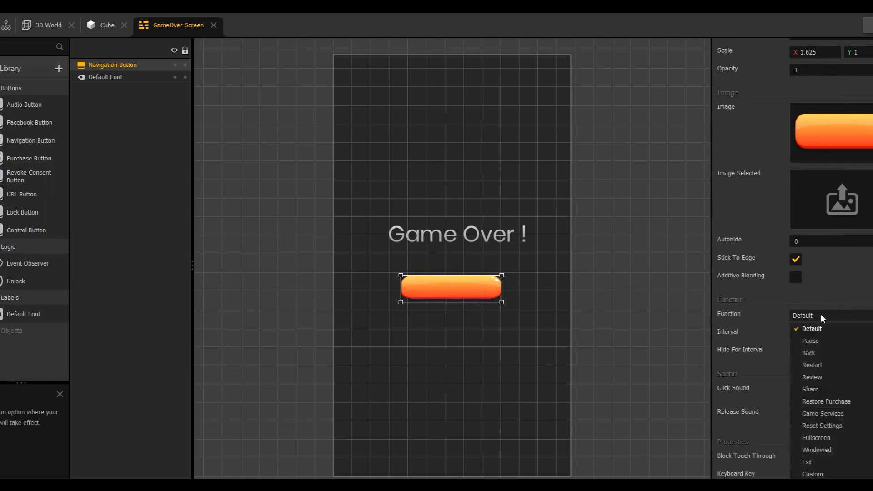
left_click(728, 315)
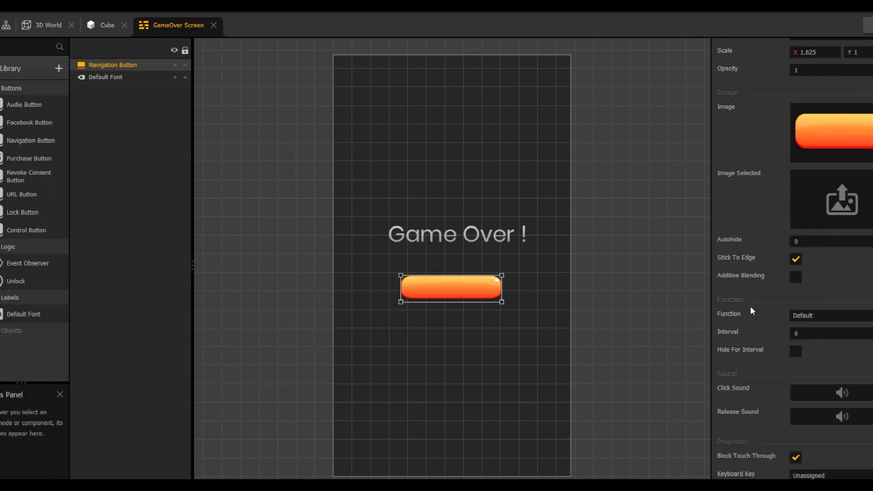
left_click(821, 314)
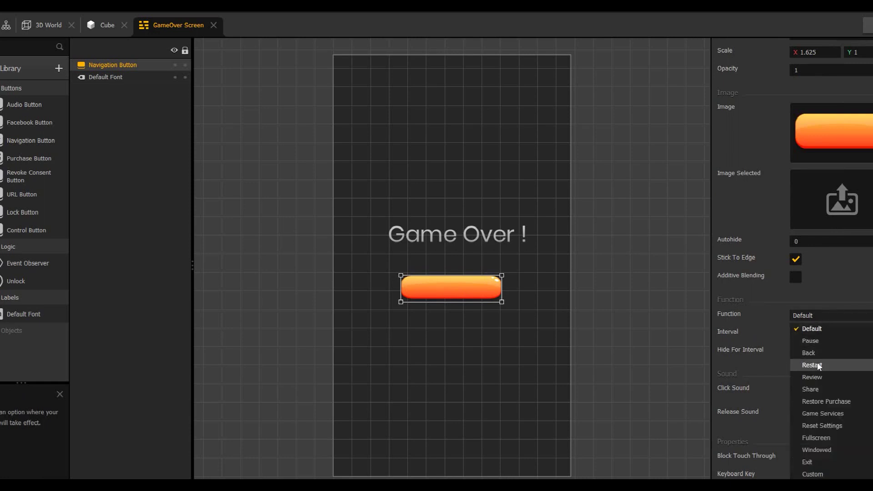
left_click(817, 367)
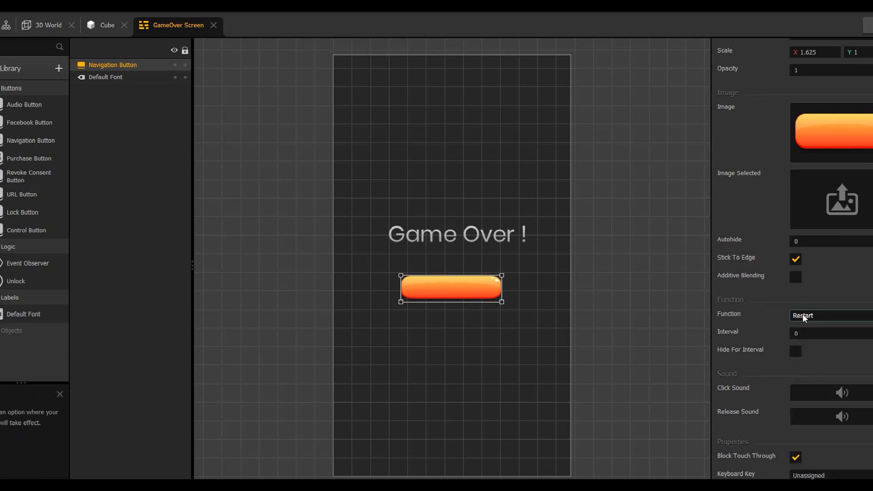
Preview the game and test the orange button on the Game Over screen.
mouse_move(728, 244)
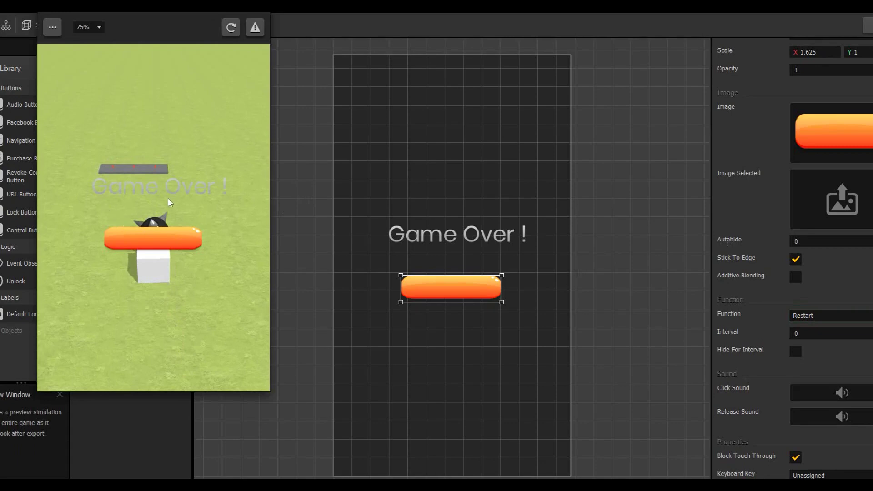
left_click(118, 234)
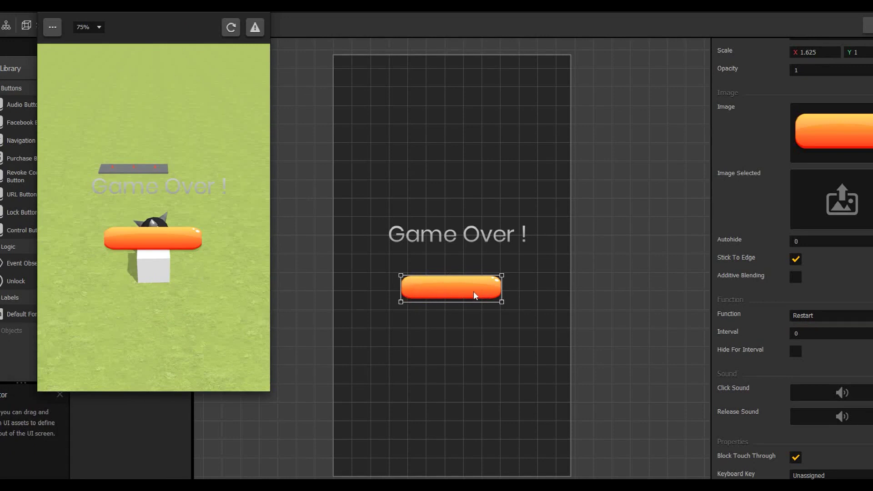
left_click(443, 291)
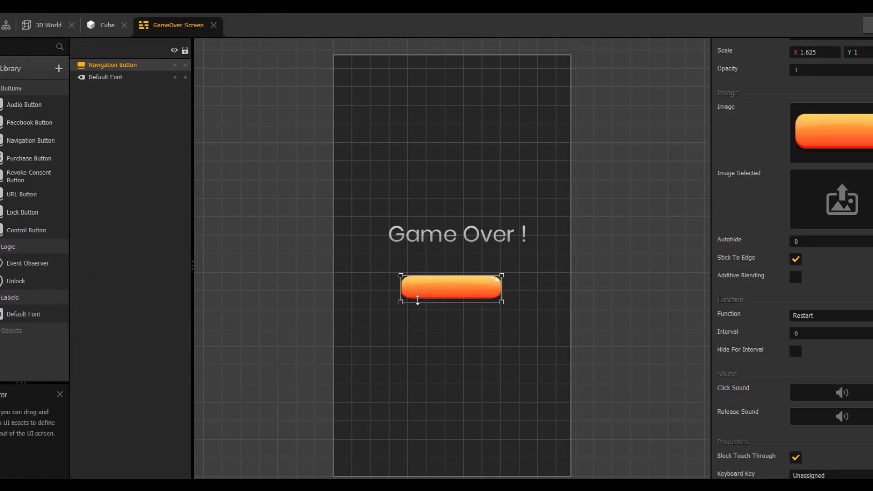
Place a Default Font label on the orange button at about X 272 and set its text to "Restart".
mouse_move(107, 70)
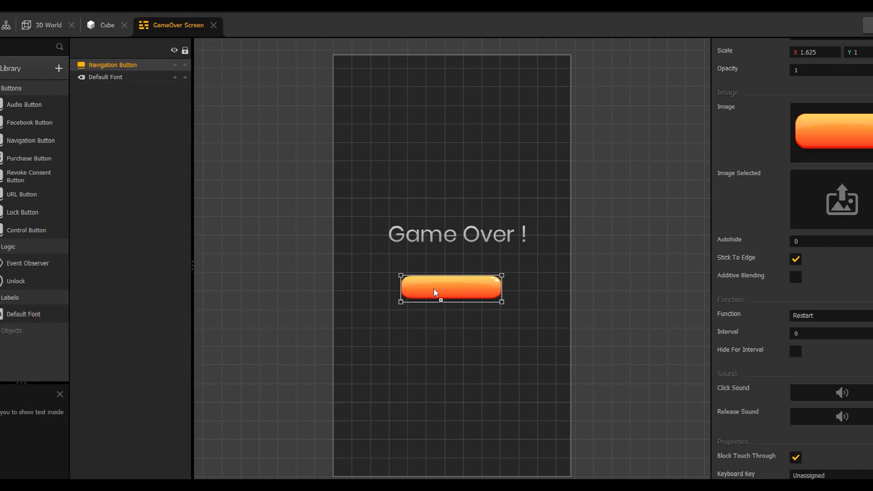
left_click_drag(434, 288, 433, 288)
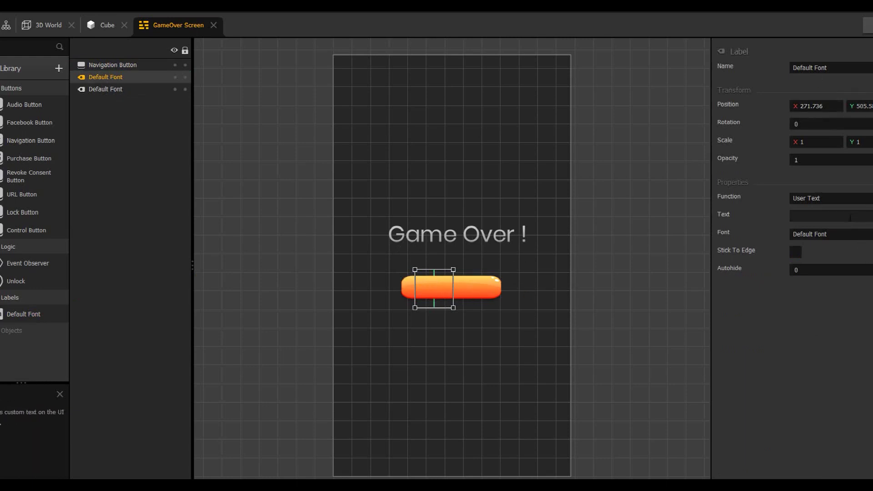
left_click(849, 217)
type("Restart")
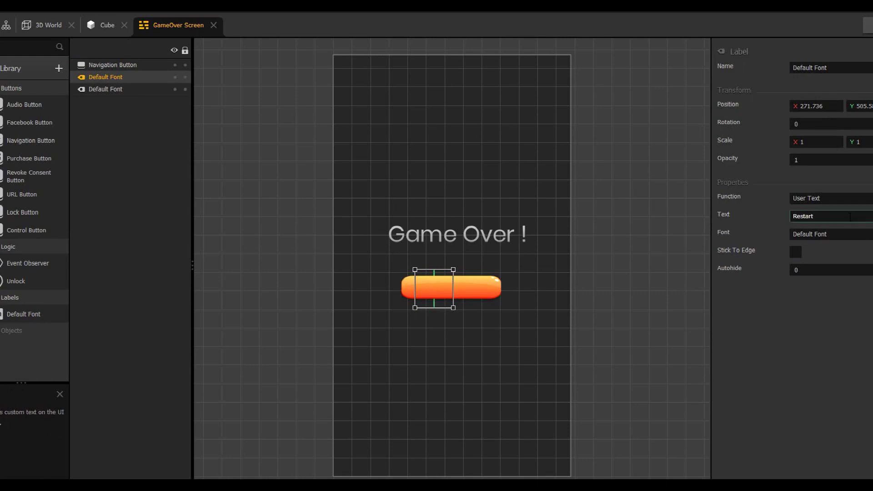
key("Return")
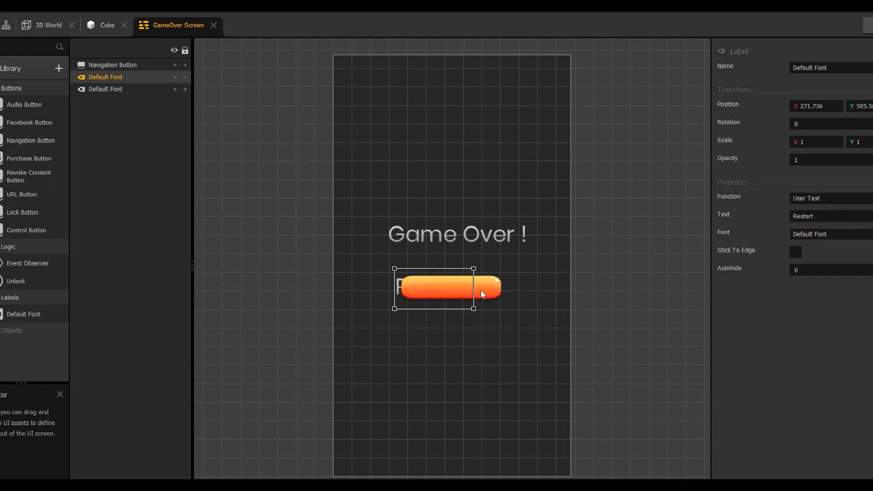
Bring the Restart label in front of the Navigation Button, shrink it to about 0.9 by 0.79 scale, and fit it over the button.
left_click_drag(110, 75, 109, 63)
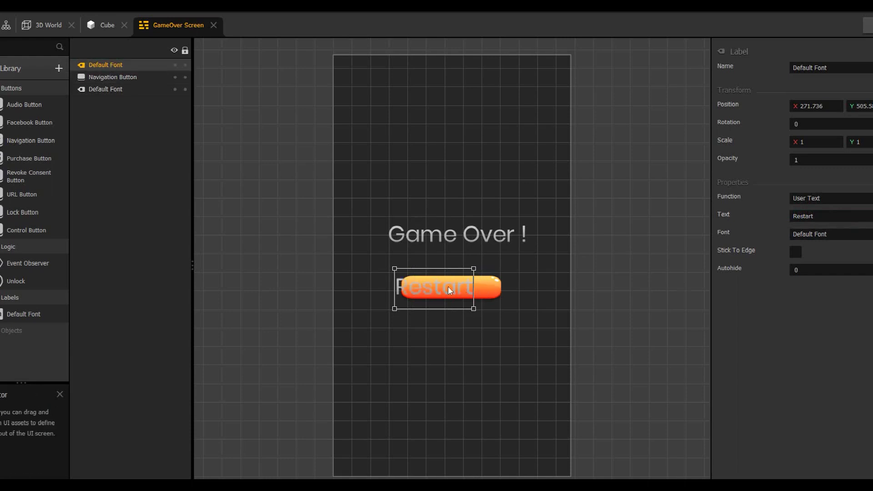
left_click_drag(450, 290, 478, 291)
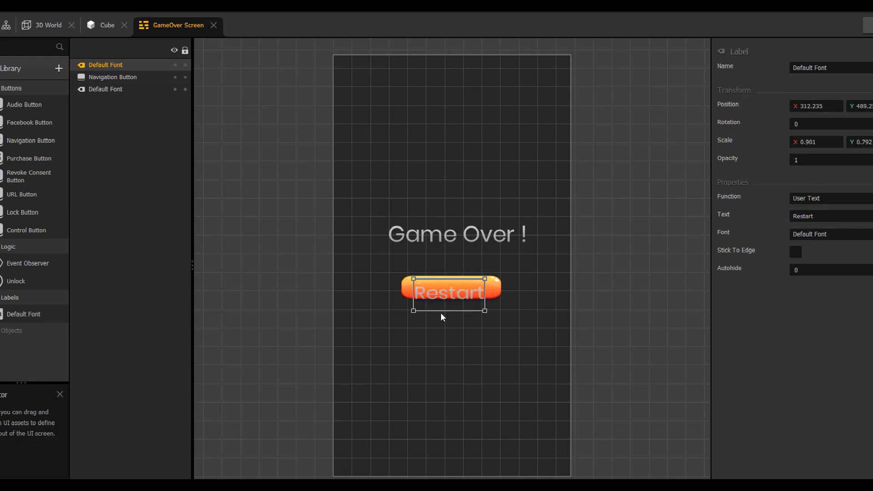
left_click_drag(441, 310, 444, 306)
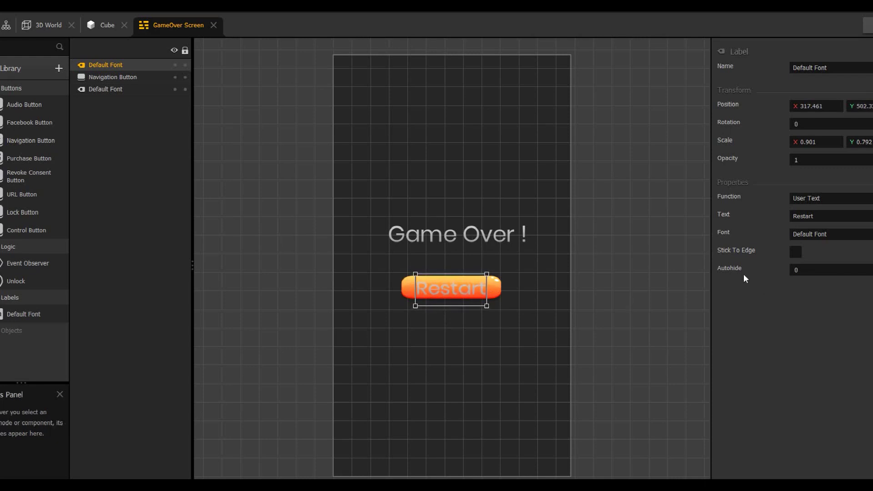
left_click(812, 235)
left_click(813, 234)
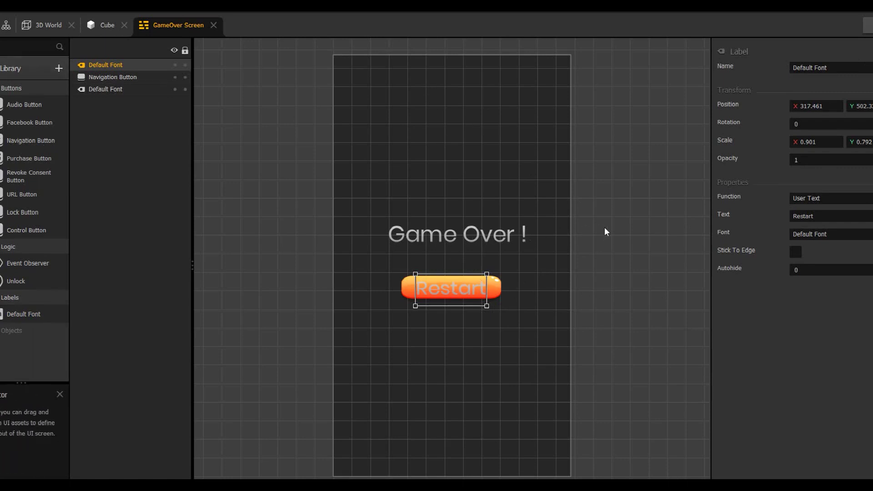
Nudge the Restart label to about X 321, Y 506 so it sits centred on the orange button.
left_click_drag(456, 288, 459, 287)
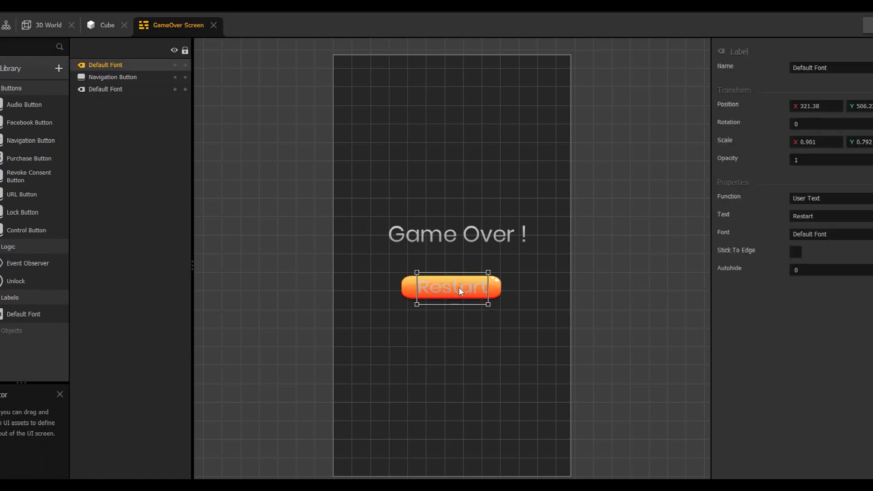
left_click(557, 293)
left_click(403, 288)
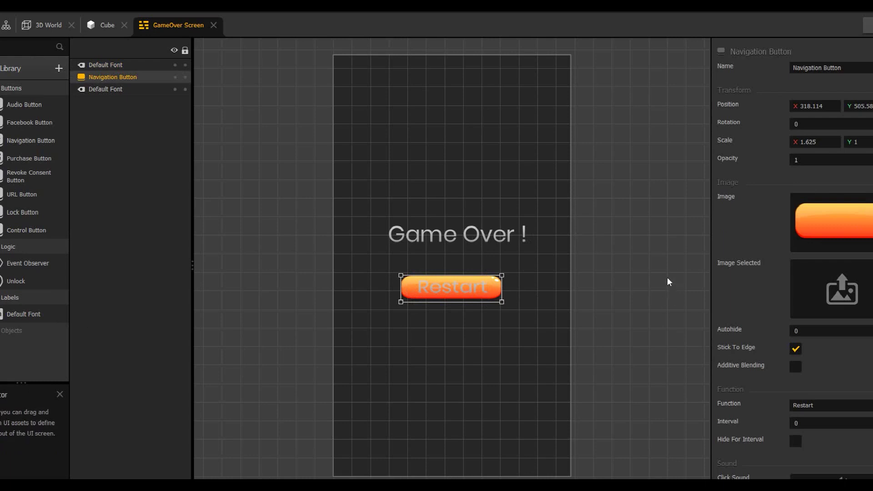
Preview the game, restart it from the Game Over screen after colliding with enemies, and close the preview.
left_click(867, 26)
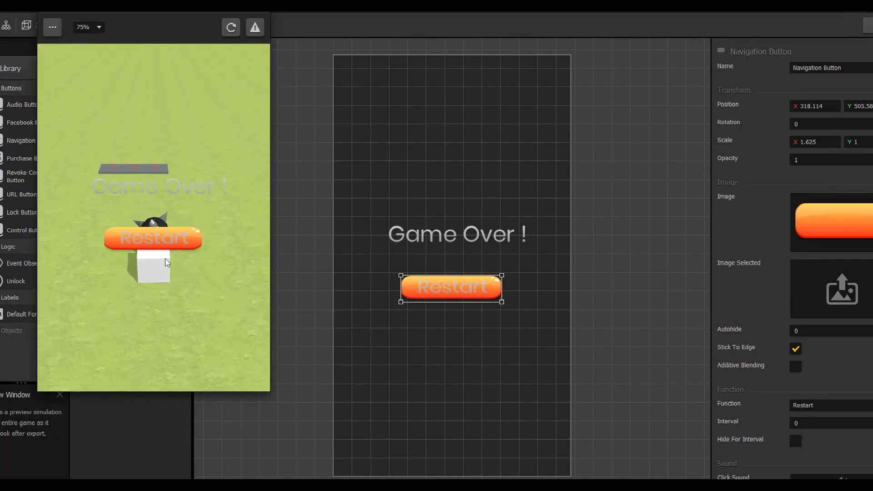
left_click(189, 239)
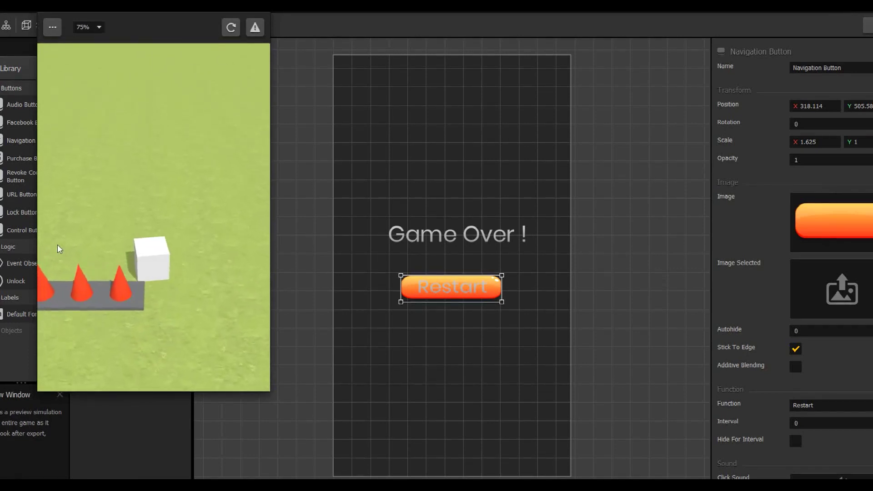
left_click(231, 27)
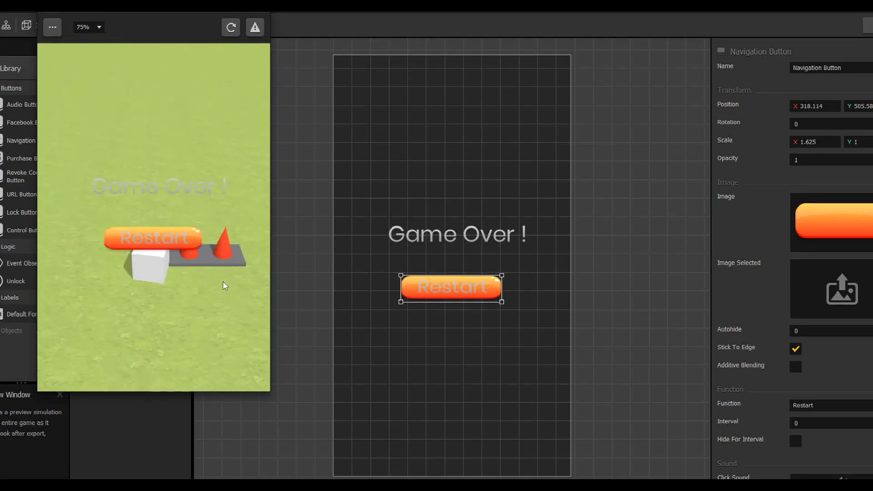
left_click(187, 241)
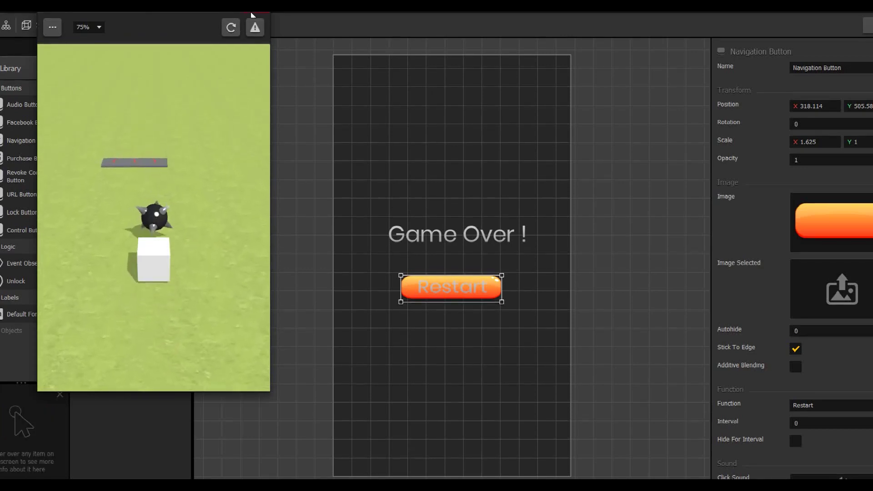
left_click(251, 15)
left_click(286, 235)
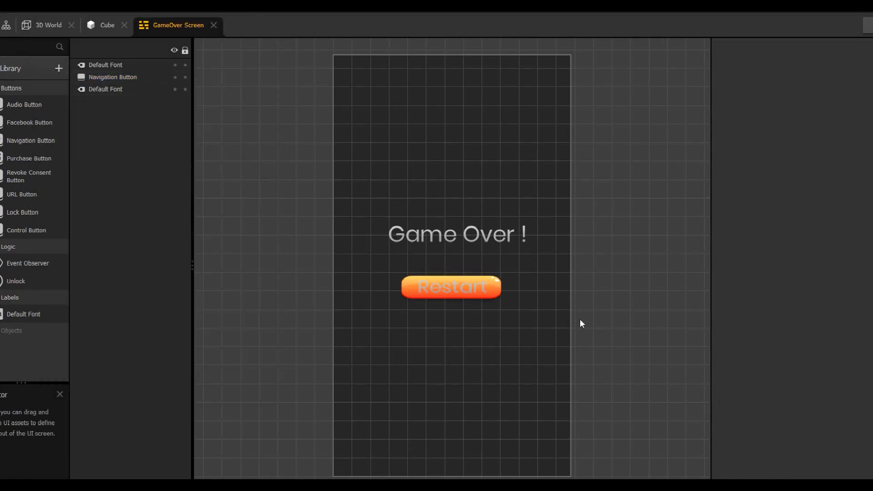